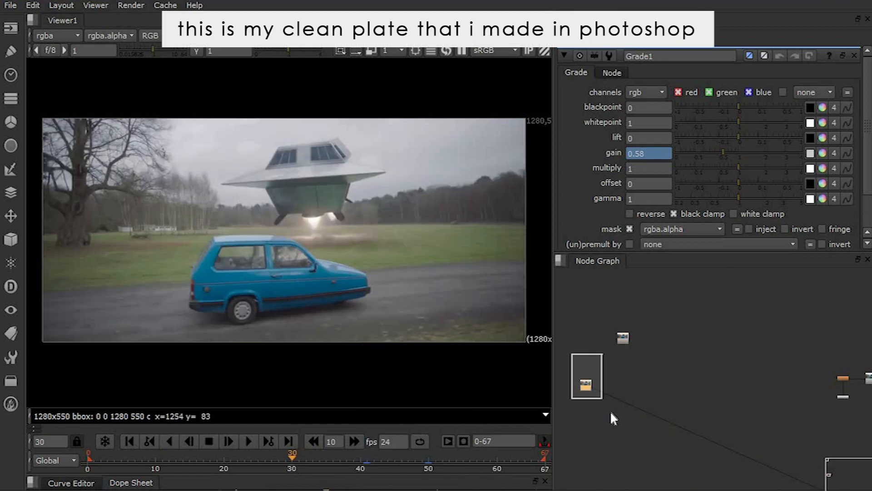
Switch to Photoshop and toggle Layer 3's visibility to compare the car with and without the front wheel patch.
left_click_drag(604, 306, 672, 359)
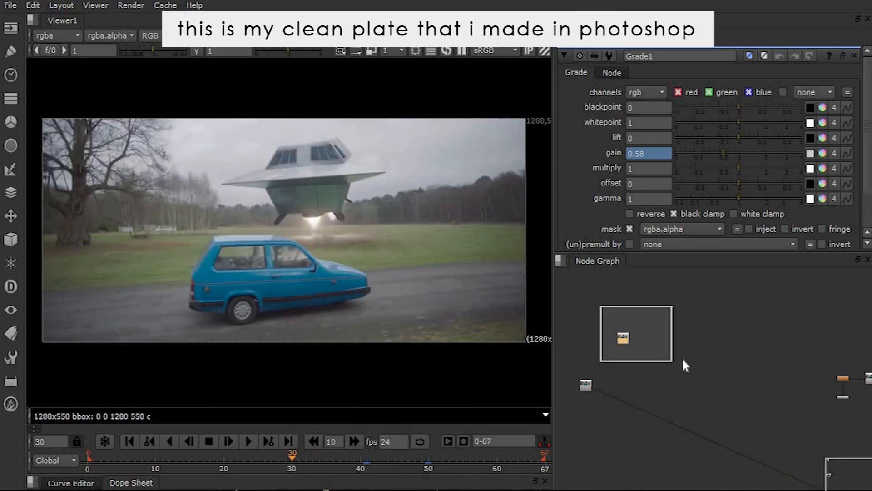
scroll(332, 304, "up", 3)
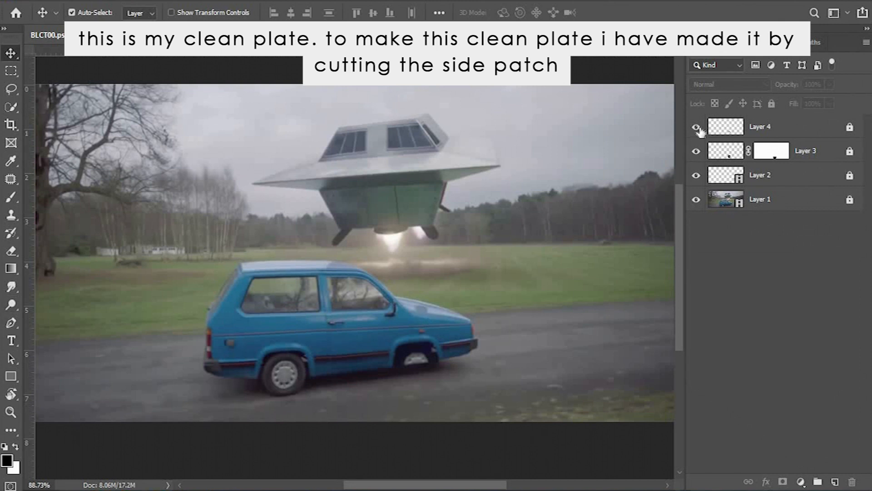
left_click(697, 151)
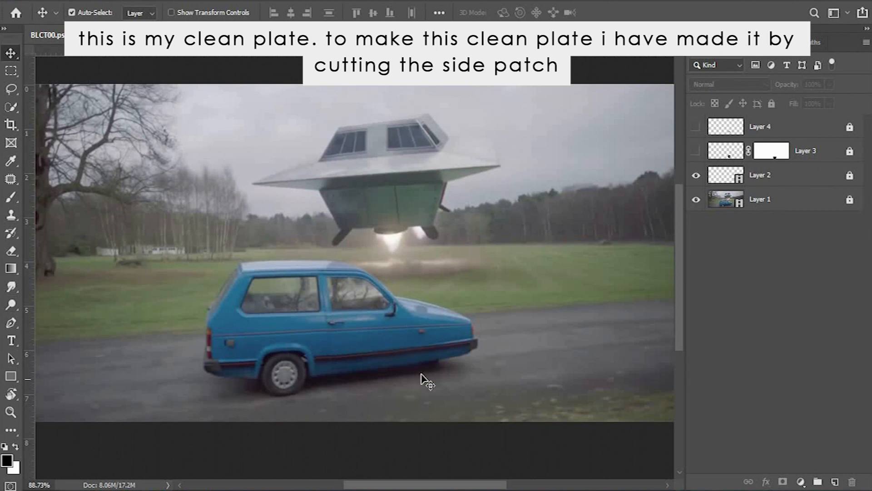
left_click(697, 151)
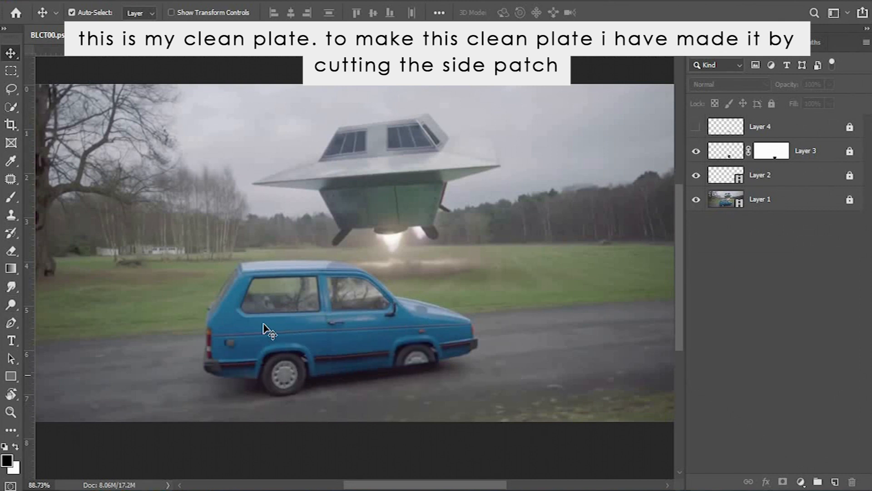
left_click_drag(240, 313, 357, 416)
left_click_drag(354, 306, 474, 387)
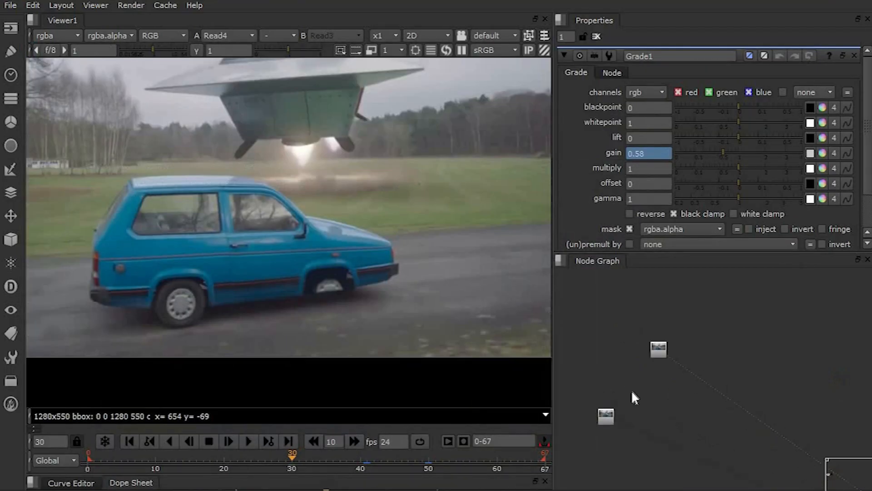
Merge the Read4 tire plate as input A over the Read3 footage as input B, and view the merged result.
key("space")
scroll(429, 293, "up", 6)
key("m")
left_click_drag(472, 346, 293, 393)
left_click_drag(472, 357, 475, 176)
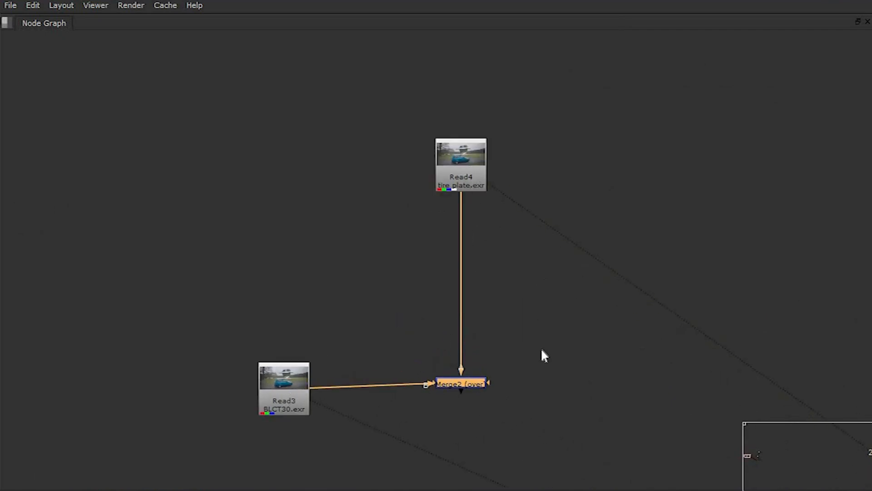
key("space")
scroll(661, 349, "down", 5)
middle_click_drag(632, 341, 692, 377)
left_click(633, 405)
key("1")
Insert a second Merge node on the connection between the Read4 tire plate and the existing Merge2.
left_click_drag(709, 431, 684, 401)
scroll(366, 274, "up", 2)
middle_click_drag(330, 296, 317, 271)
scroll(317, 271, "up", 2)
middle_click_drag(686, 403, 651, 438)
left_click(650, 437)
scroll(657, 384, "up", 4)
left_click(668, 394)
key("m")
scroll(669, 396, "up", 3)
left_click_drag(669, 396, 626, 410)
Add a Roto node and draw a closed four-point shape around the car's front wheel arch.
left_click(735, 387)
key("o")
left_click(44, 140)
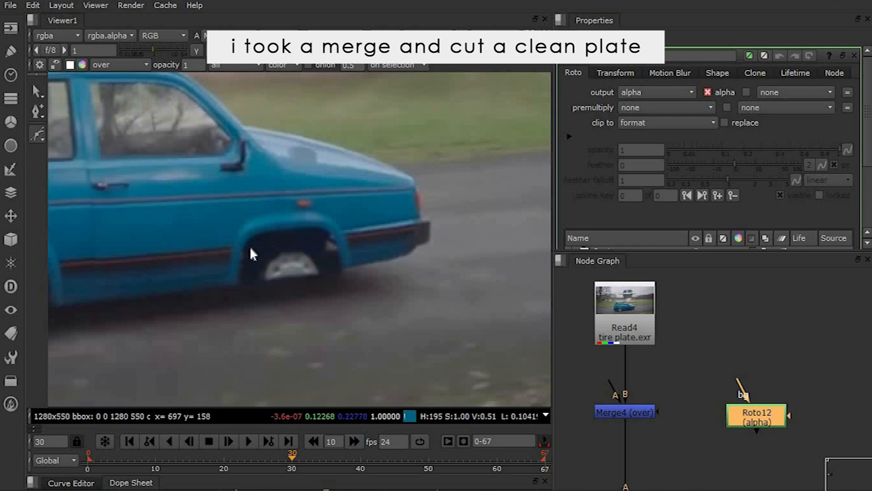
left_click(204, 180)
left_click(211, 291)
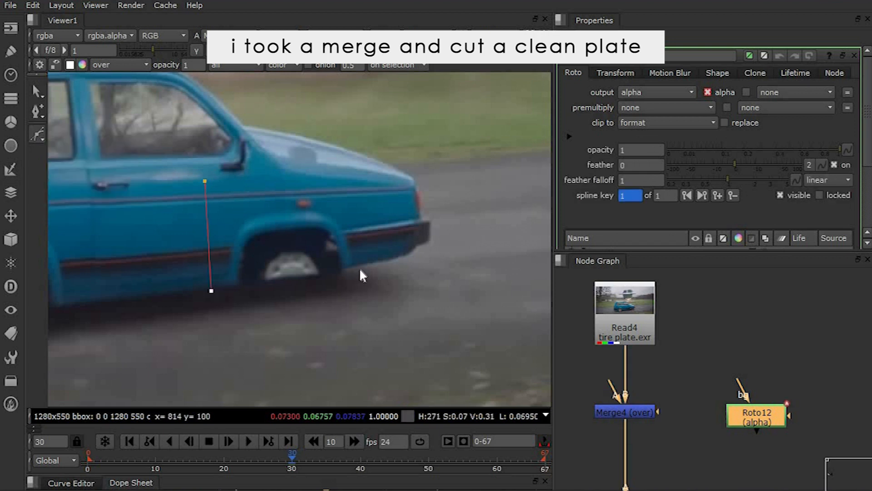
left_click(360, 268)
left_click(346, 186)
left_click(205, 181)
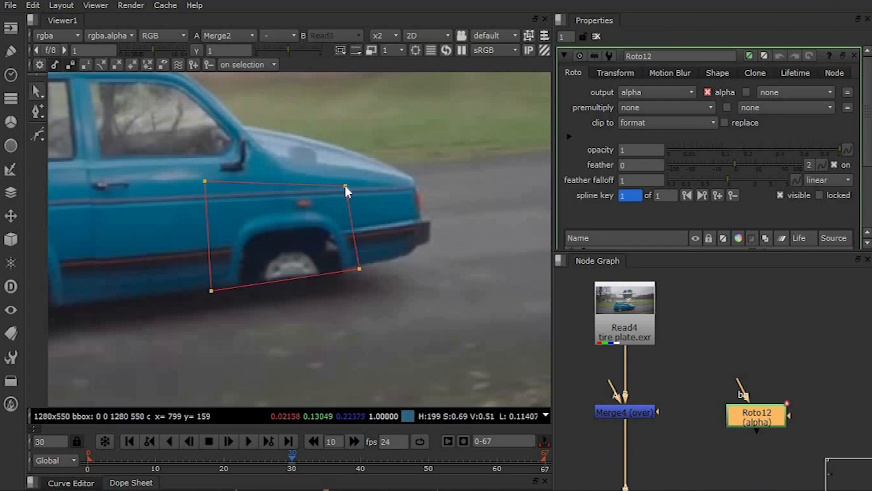
Connect the Roto to input A of Merge4 and set that merge's operation to mask.
left_click_drag(749, 417, 753, 418)
left_click_drag(755, 418, 759, 413)
scroll(639, 381, "down", 4)
double_click(640, 395)
scroll(639, 393, "up", 3)
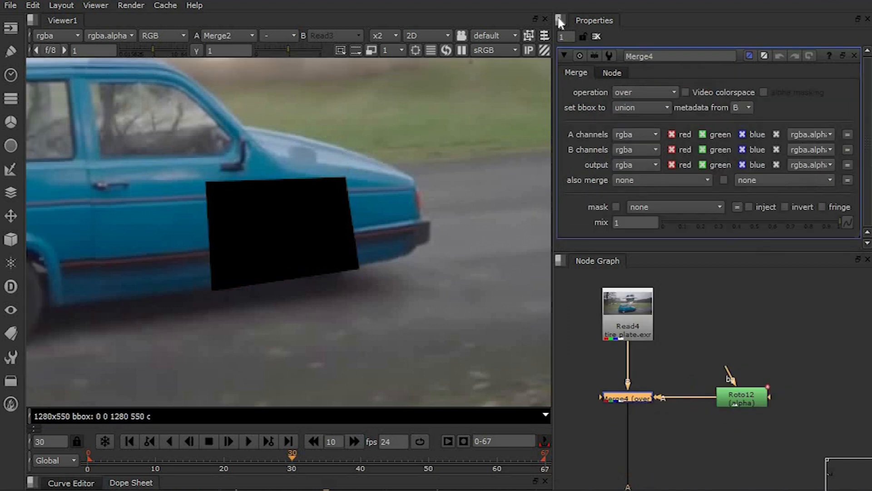
left_click(654, 92)
left_click(655, 185)
scroll(637, 369, "down", 2)
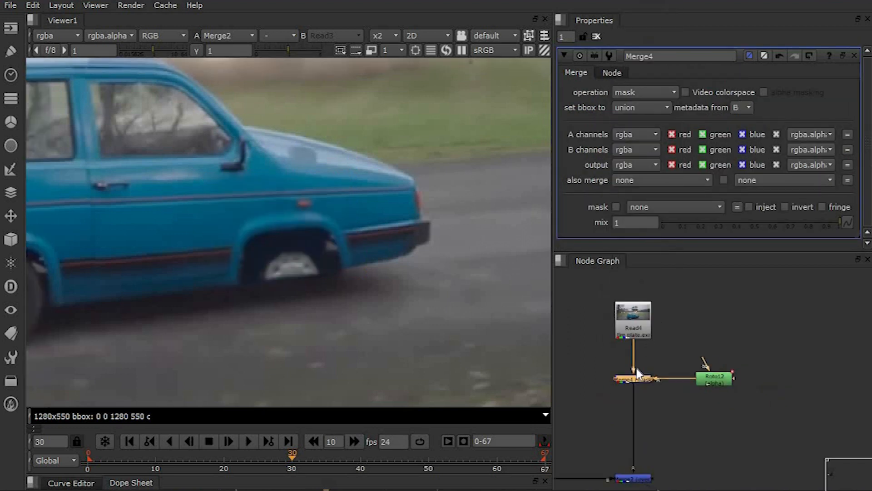
View the masked wheel patch from Merge4 on its own.
key("1")
left_click(673, 409)
scroll(705, 378, "down", 3)
scroll(711, 384, "up", 3)
left_click(709, 390)
scroll(683, 420, "down", 2)
middle_click_drag(563, 454, 613, 389)
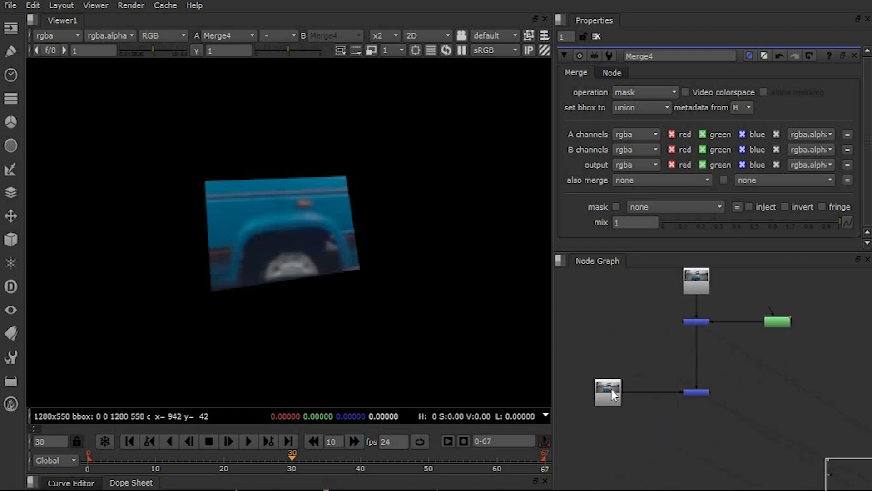
Compare the original Read3 footage with the Merge2 result by switching between them in the viewer.
left_click(612, 395)
key("1")
left_click(690, 393)
key("2")
scroll(345, 268, "down", 3)
key("1")
key("2")
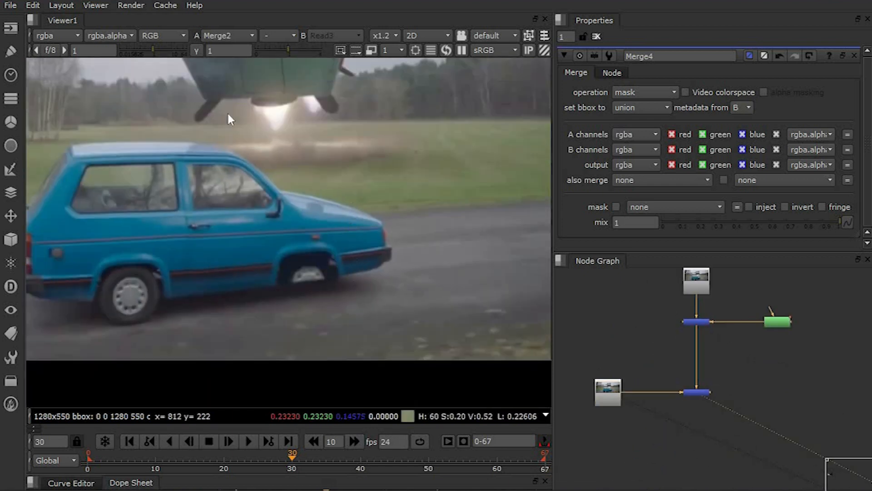
middle_click_drag(614, 399, 637, 384)
scroll(637, 382, "up", 3)
key("1")
scroll(295, 250, "up", 1)
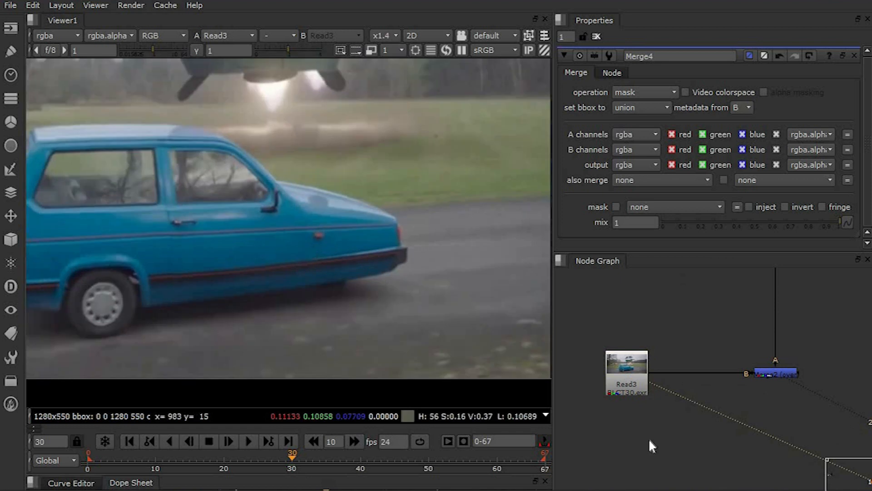
Create a Tracker node below the Read3 footage and connect its input to Read3.
middle_click_drag(651, 440, 622, 412)
key("Tab")
type("tral")
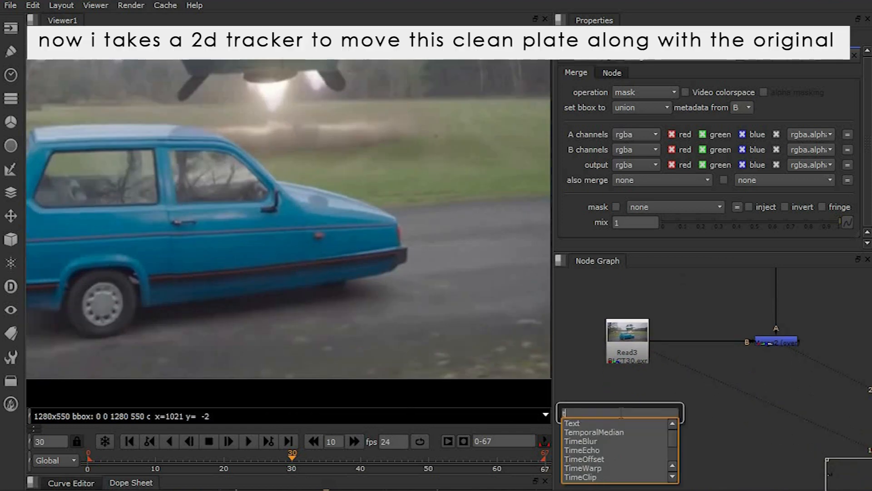
key("Down")
key("Down")
key("Down")
key("Return")
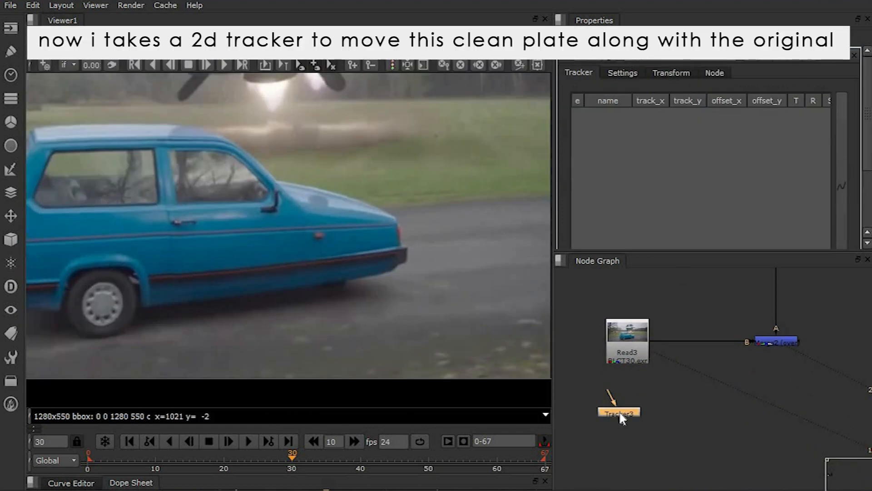
scroll(619, 411, "up", 3)
left_click_drag(615, 396, 621, 302)
scroll(650, 410, "down", 3)
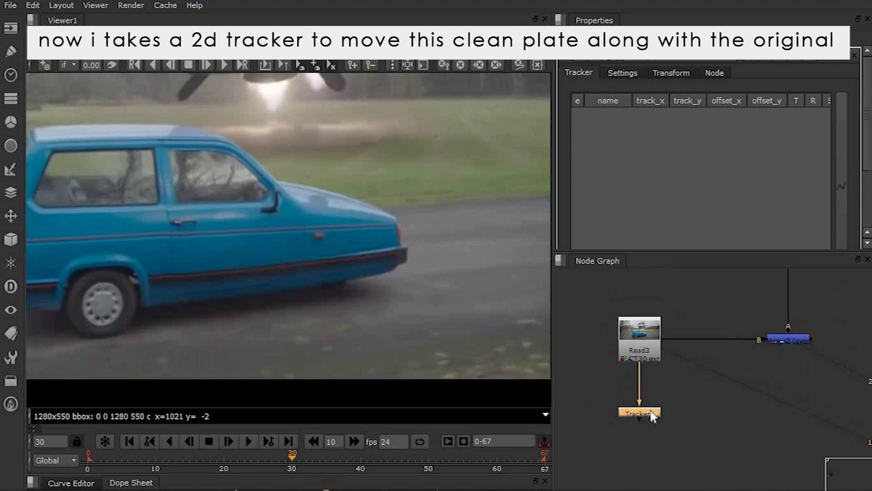
Add a track on the orange side marker above the car's front wheel and shrink its pattern and search areas around it.
left_click_drag(866, 146, 866, 200)
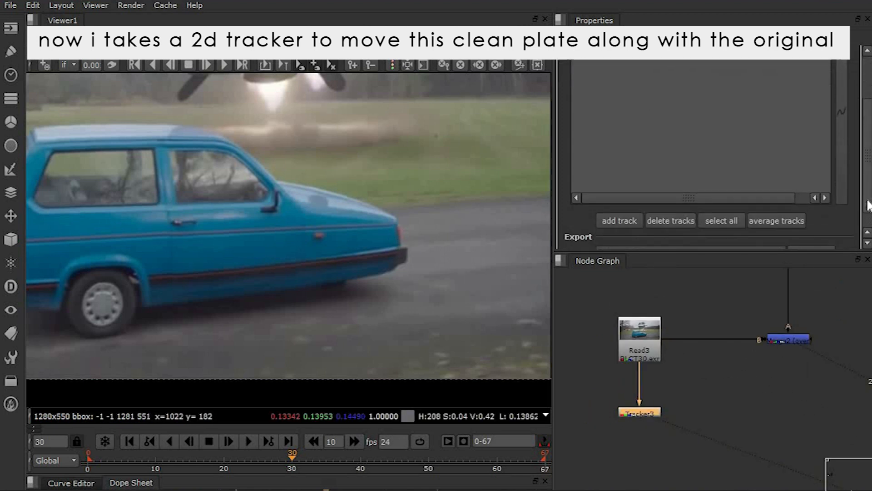
left_click(619, 204)
left_click_drag(287, 217, 317, 232)
scroll(317, 233, "up", 2)
scroll(317, 232, "up", 3)
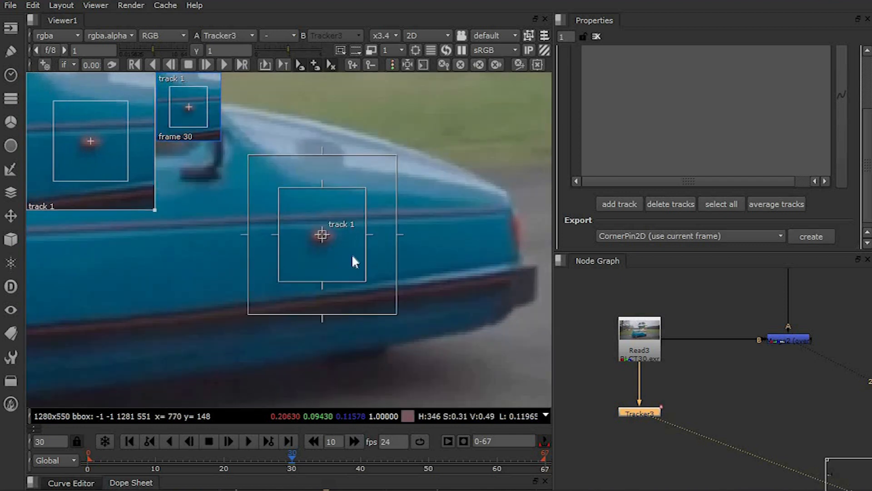
left_click_drag(366, 263, 355, 254)
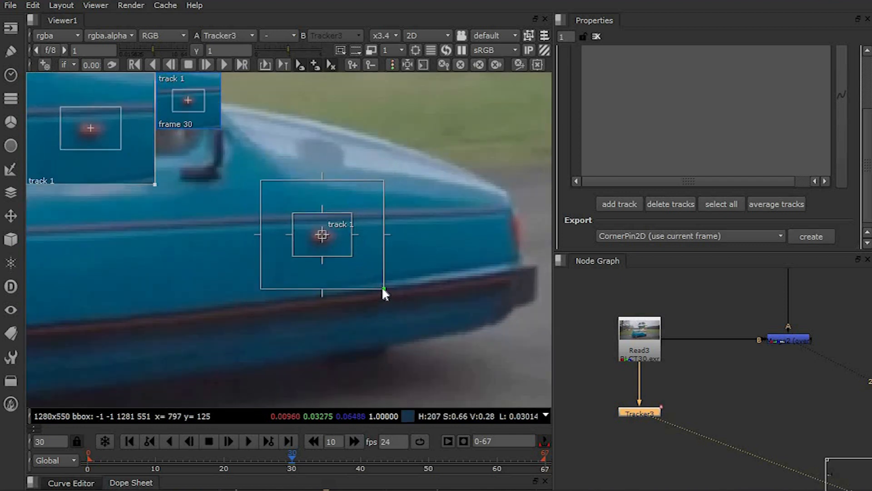
Track the side marker backward from frame 30 to frame 0 and forward to frame 67.
scroll(382, 292, "down", 3)
left_click(154, 64)
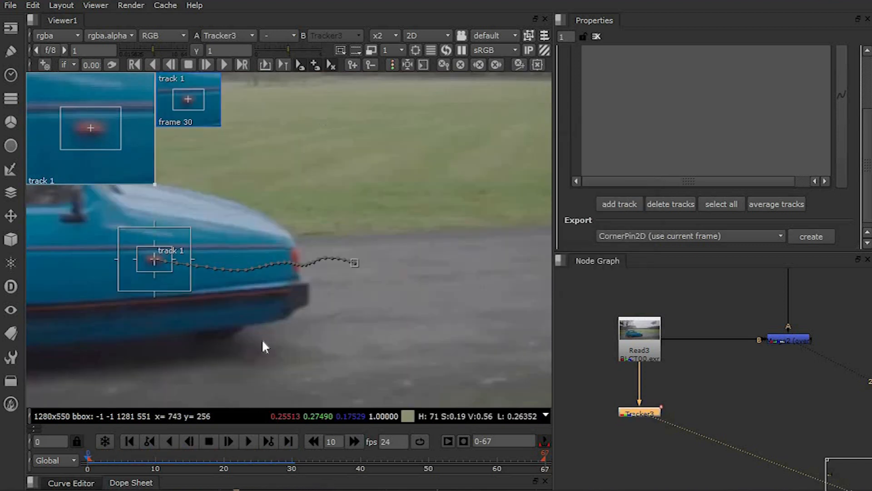
left_click(224, 65)
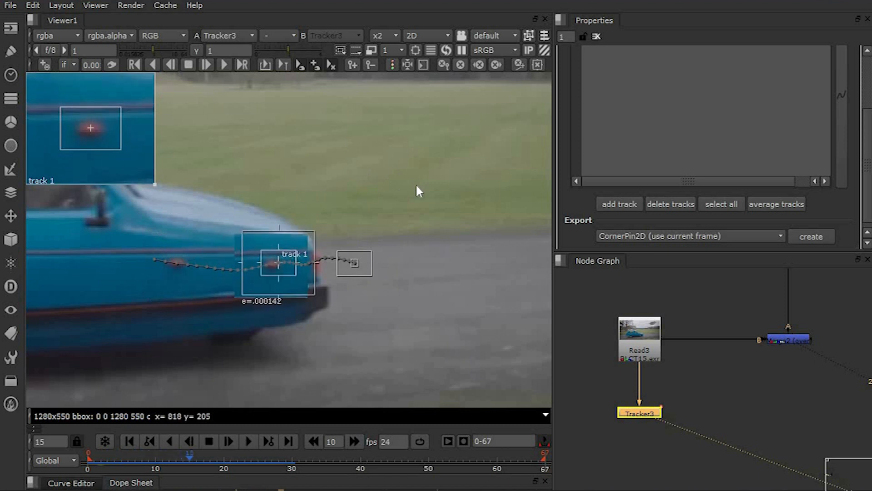
left_click_drag(427, 188, 447, 129)
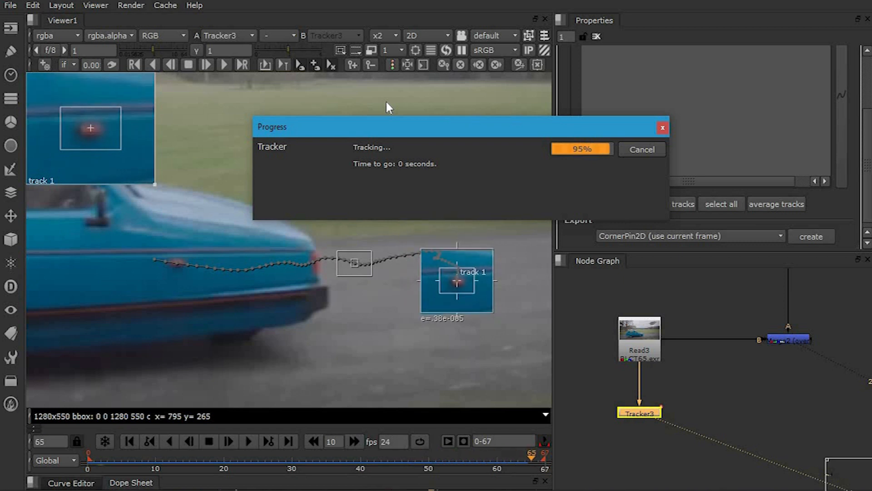
scroll(385, 142, "down", 3)
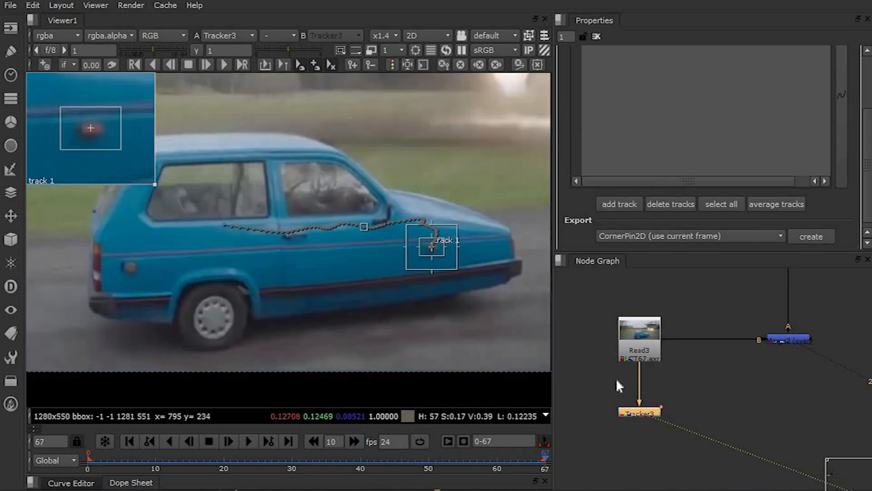
Smooth all keys of Tracker3's translate x curve by filtering it 1 time in the Curve Editor.
double_click(646, 415)
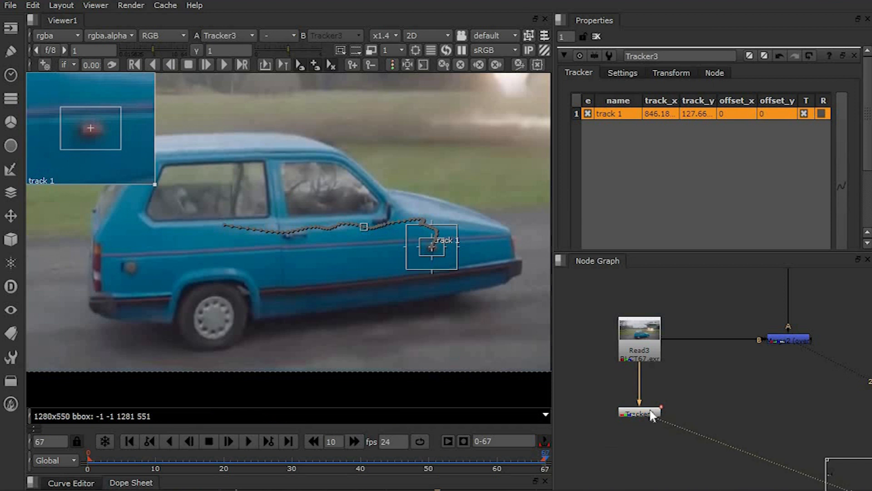
left_click_drag(406, 471, 359, 267)
left_click(71, 274)
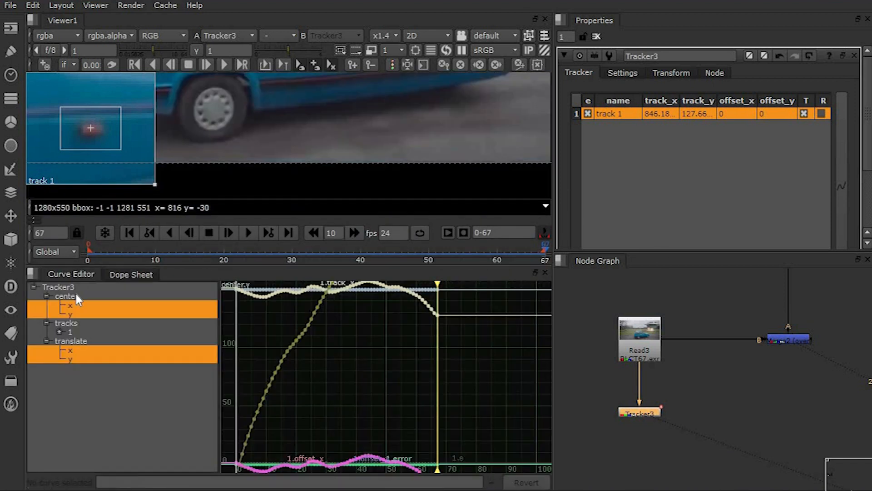
left_click(69, 351)
scroll(351, 404, "down", 5)
key("f")
scroll(364, 380, "down", 4)
left_click_drag(459, 434, 254, 298)
right_click(348, 346)
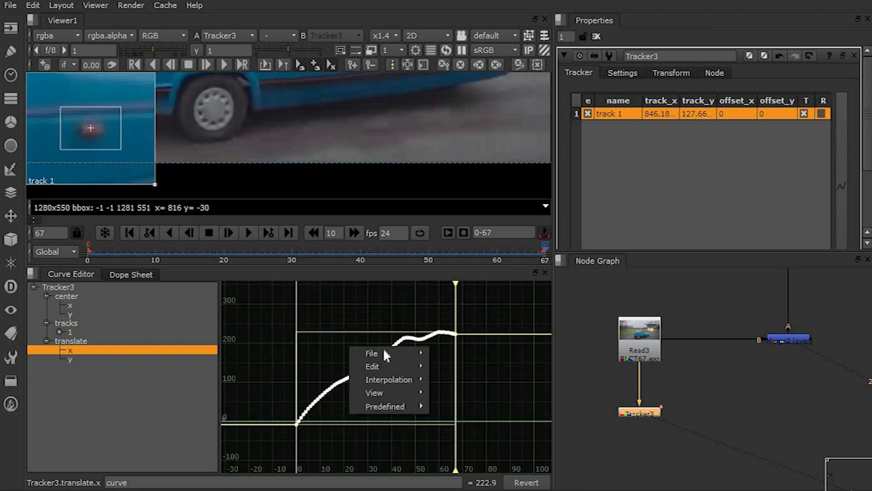
mouse_move(373, 366)
left_click(455, 432)
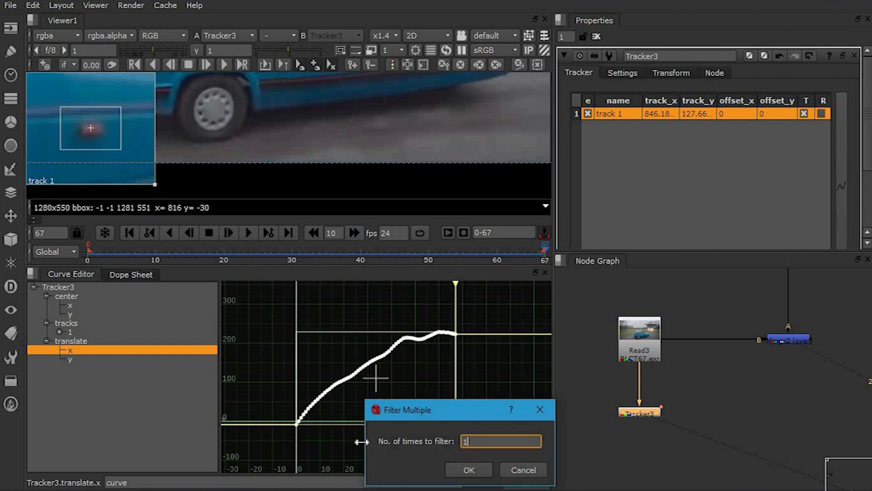
left_click(469, 471)
Smooth all keys of Tracker3's translate y curve with the Filter operation and shrink the Curve Editor area again.
left_click(69, 358)
left_click_drag(268, 352, 468, 473)
right_click(301, 362)
mouse_move(338, 381)
left_click(388, 381)
left_click(427, 401)
left_click(371, 334)
middle_click_drag(625, 403, 617, 431)
left_click_drag(352, 263, 353, 463)
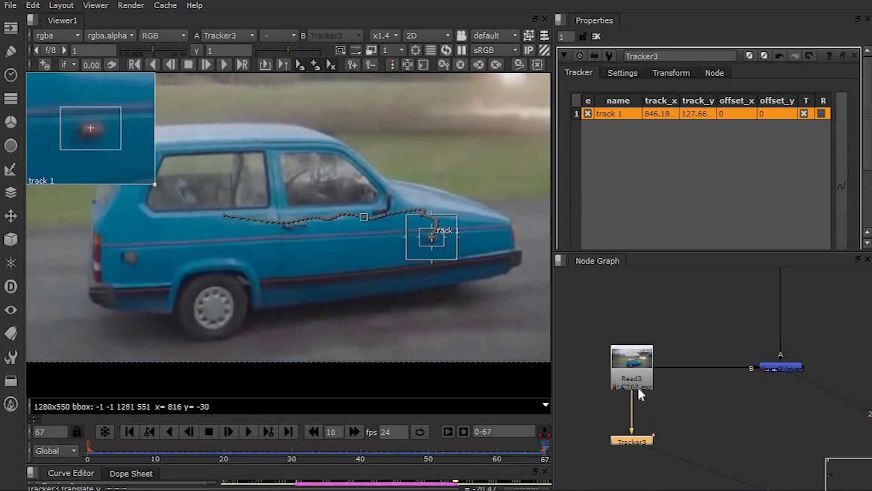
Detach Tracker3 from the Read3 footage and insert it between the masking Merge4 and Merge2.
double_click(633, 375)
scroll(618, 366, "down", 2)
scroll(281, 318, "down", 3)
scroll(647, 409, "down", 2)
middle_click_drag(649, 415, 612, 437)
left_click_drag(613, 438, 589, 421)
key("ctrl+d")
left_click_drag(681, 361, 670, 366)
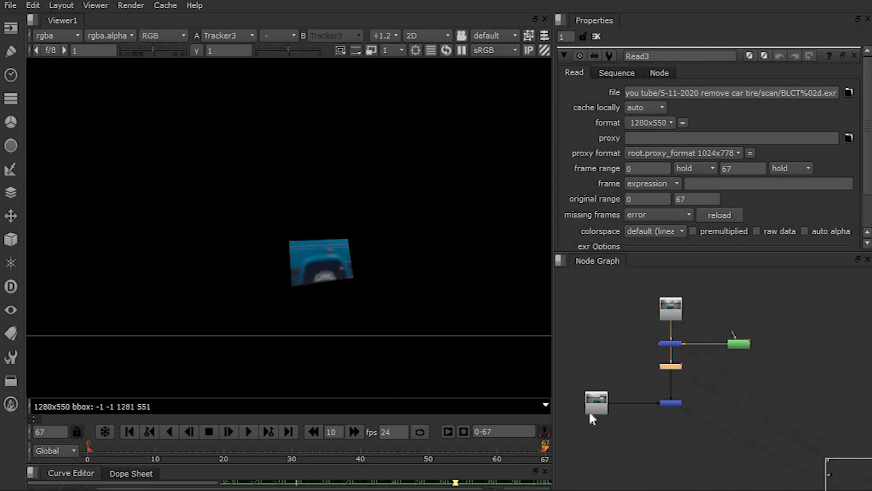
View the Merge2 result at frame 30 and set Tracker3's transform to match-move with the current frame as reference frame.
left_click(590, 411)
key("1")
scroll(706, 438, "down", 2)
left_click_drag(664, 399, 718, 429)
key("1")
left_click(291, 447)
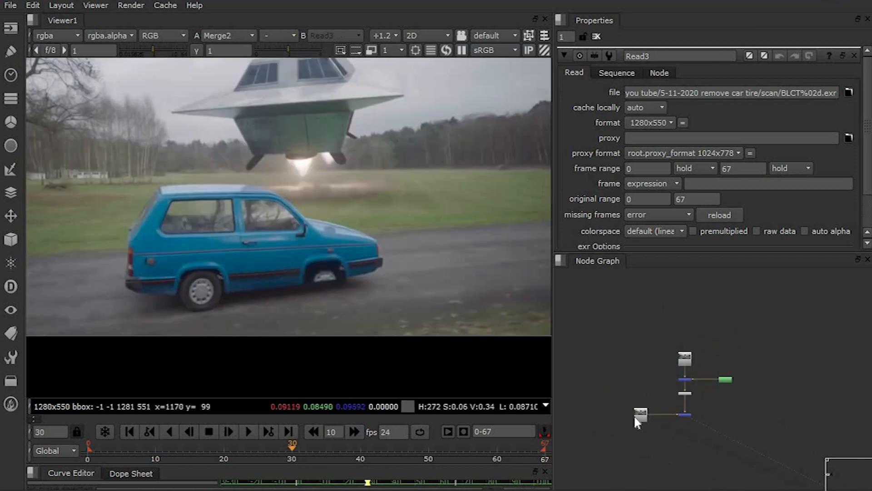
scroll(669, 405, "up", 3)
double_click(668, 404)
left_click(671, 72)
left_click(668, 93)
left_click(654, 138)
left_click(723, 108)
scroll(711, 332, "down", 3)
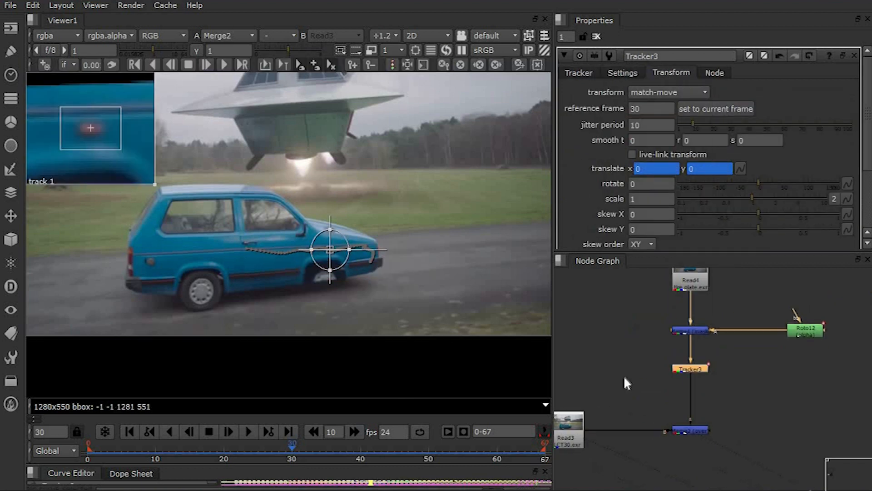
Examine the merged car with the viewer overlay switched to show no animation path.
left_click(623, 375)
middle_click_drag(638, 421, 644, 394)
key("1")
left_click(694, 403)
key("1")
right_click(362, 178)
left_click(384, 199)
scroll(322, 152, "down", 3)
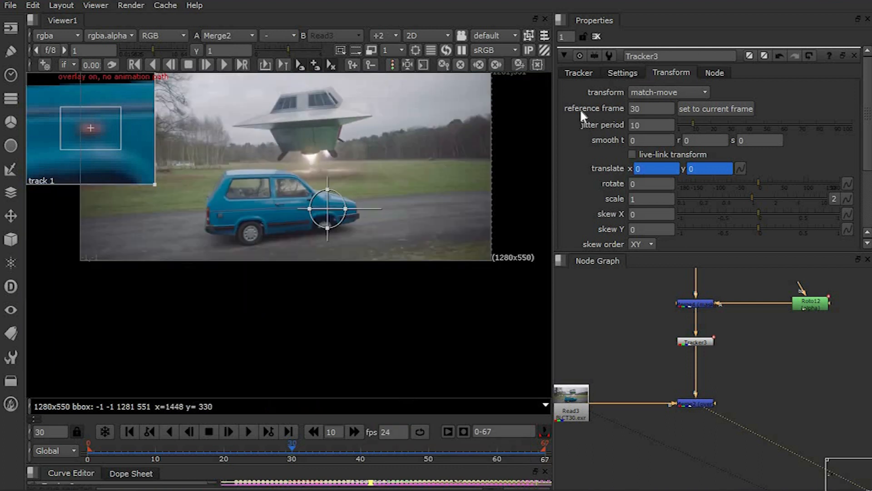
double_click(578, 403)
middle_click_drag(388, 178, 387, 223)
scroll(345, 247, "up", 3)
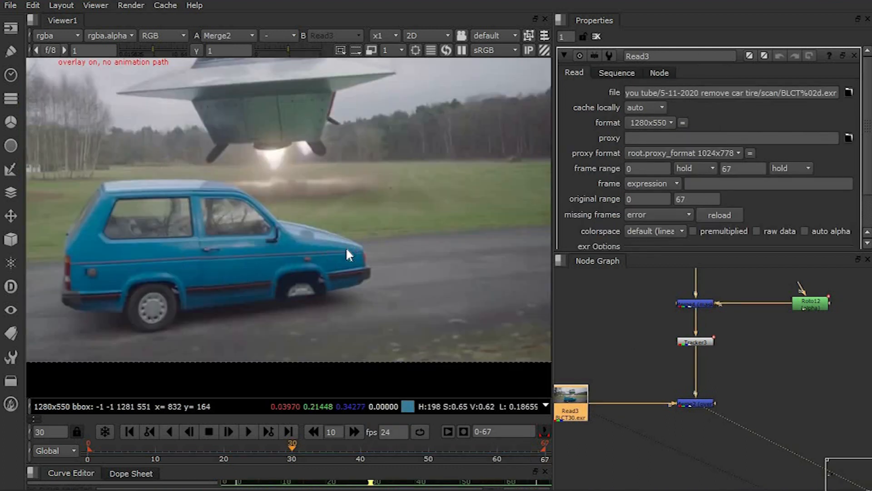
Step back frame by frame from frame 30 to frame 0 to check how the wheel patch follows the car.
key("Left")
key("Left")
key("Left")
key("Left")
key("Left")
key("Left")
key("Left")
key("Left")
key("Left")
key("Left")
key("Left")
key("Left")
key("Left")
key("Left")
key("Left")
key("Left")
key("Left")
key("Left")
key("Left")
key("Left")
key("Left")
key("Left")
key("Left")
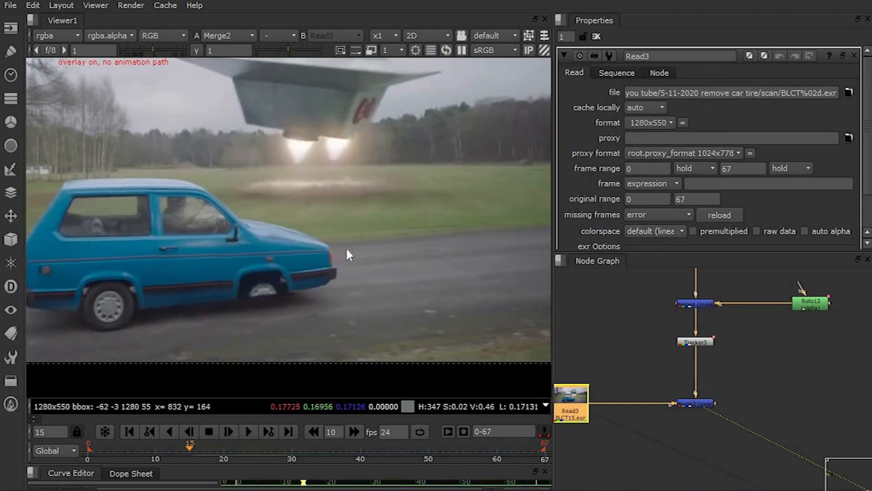
key("Left")
key("Left")
key("Left")
key("Left")
key("Left")
key("Left")
key("Left")
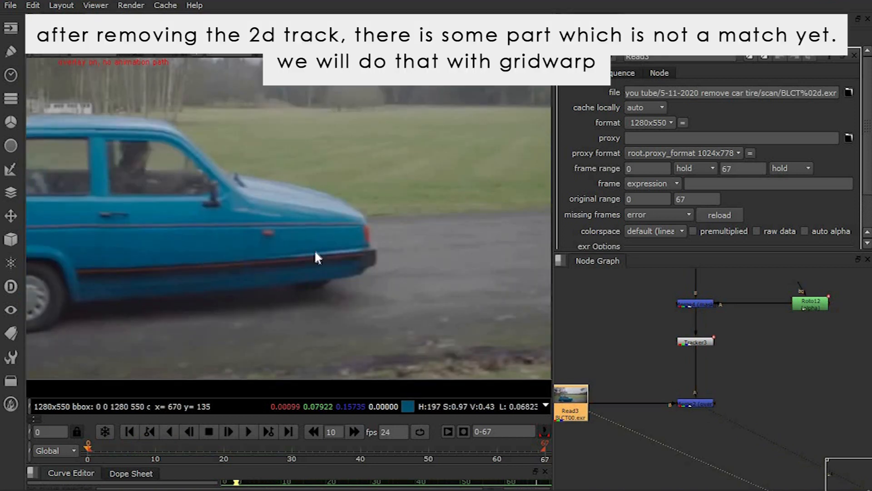
Compare the Merge2 result with the original Read3 footage around the front wheel at frame 0.
scroll(203, 230, "up", 2)
left_click_drag(131, 166, 366, 337)
key("2")
key("1")
key("2")
key("1")
key("2")
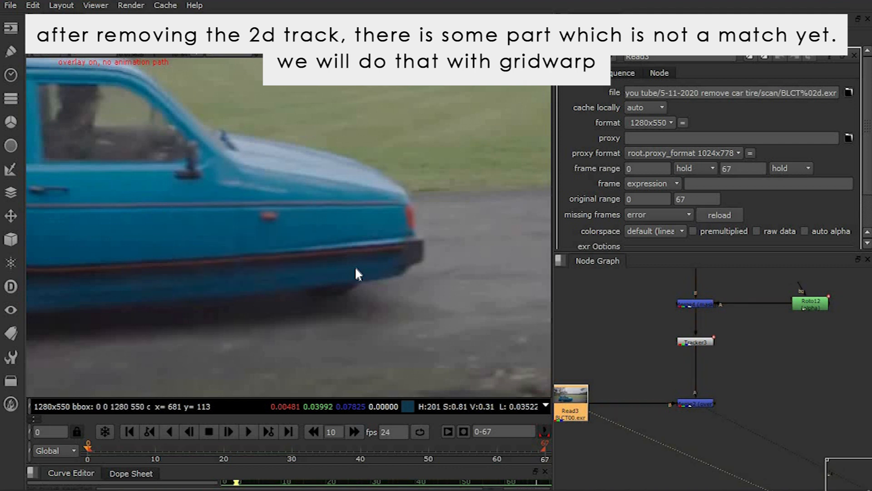
key("1")
key("2")
key("1")
key("2")
key("1")
key("2")
key("1")
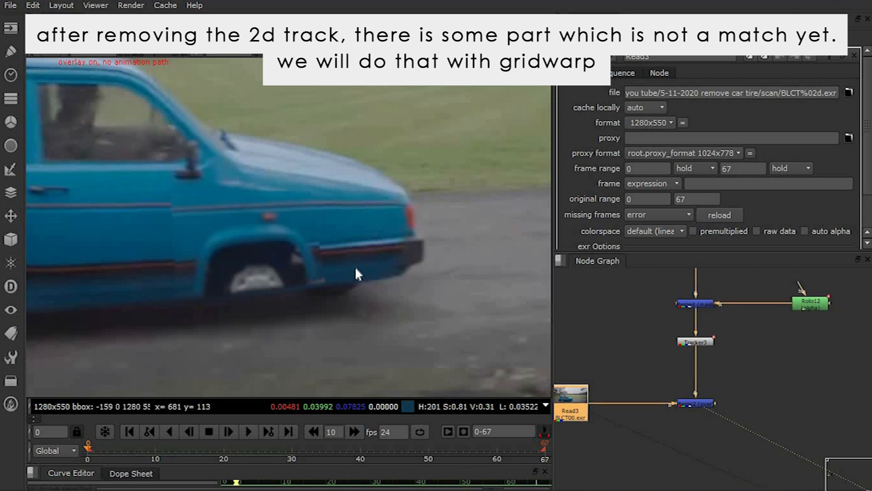
key("2")
key("1")
Move the Read4, Merge4, Roto12 and Tracker3 nodes up together, away from Merge2.
middle_click_drag(783, 327, 750, 386)
scroll(657, 363, "down", 2)
middle_click_drag(680, 354, 676, 375)
left_click_drag(615, 316, 761, 431)
left_click_drag(657, 383, 658, 362)
Go to frame 30 and view the masked wheel patch from Merge4.
left_click(292, 451)
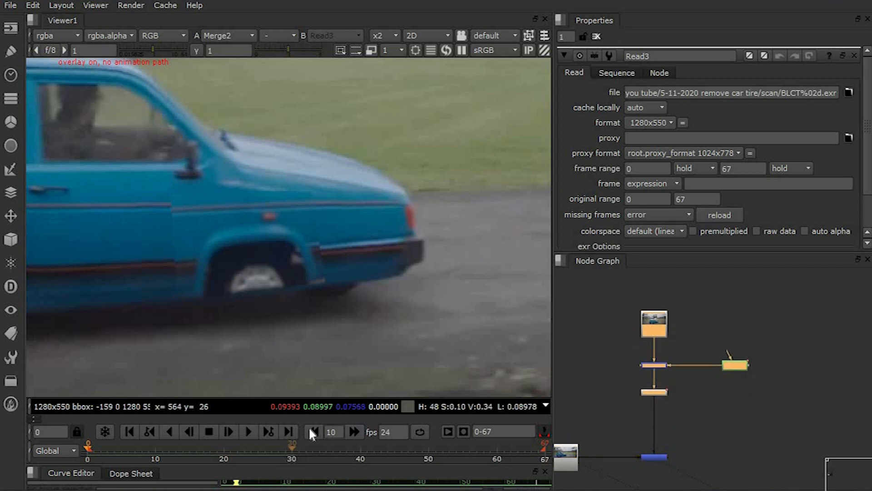
middle_click_drag(439, 246, 340, 255)
left_click(657, 365)
key("1")
left_click(750, 348)
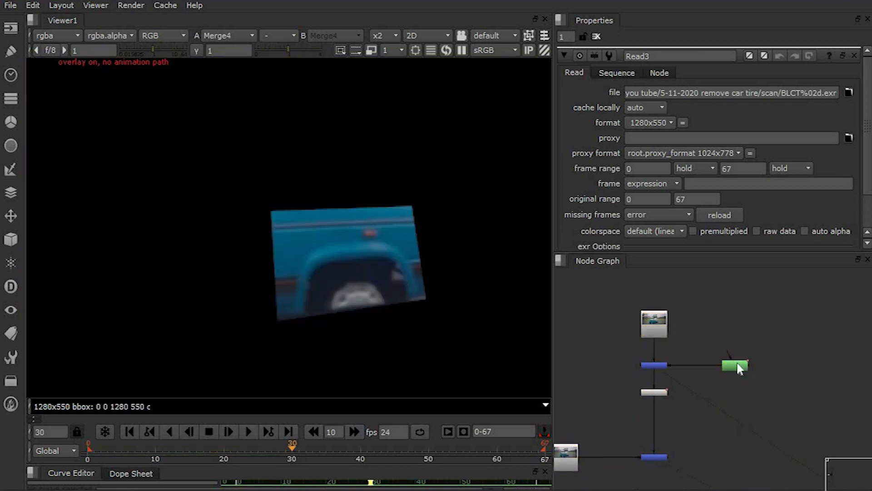
Move Read4, Merge4 and Roto12 further up to open a gap above Tracker3.
middle_click_drag(750, 348, 729, 371)
left_click_drag(594, 312, 754, 394)
left_click_drag(634, 355, 635, 320)
scroll(629, 361, "up", 2)
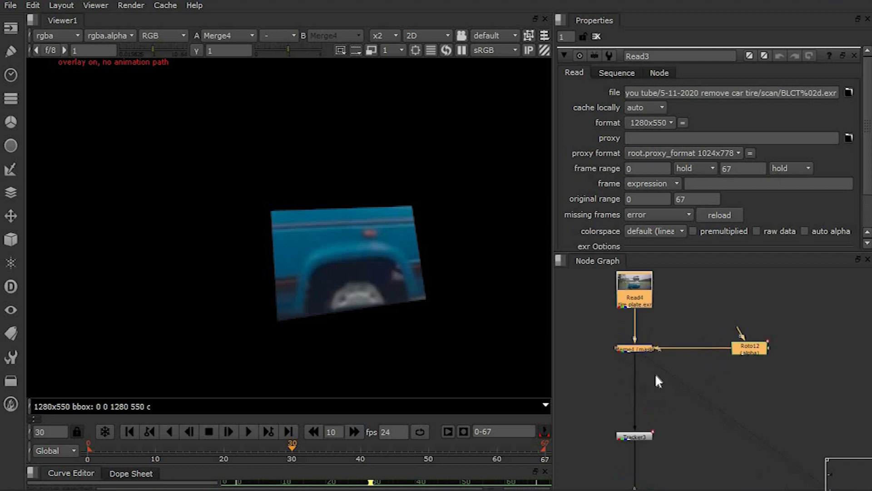
left_click(646, 349)
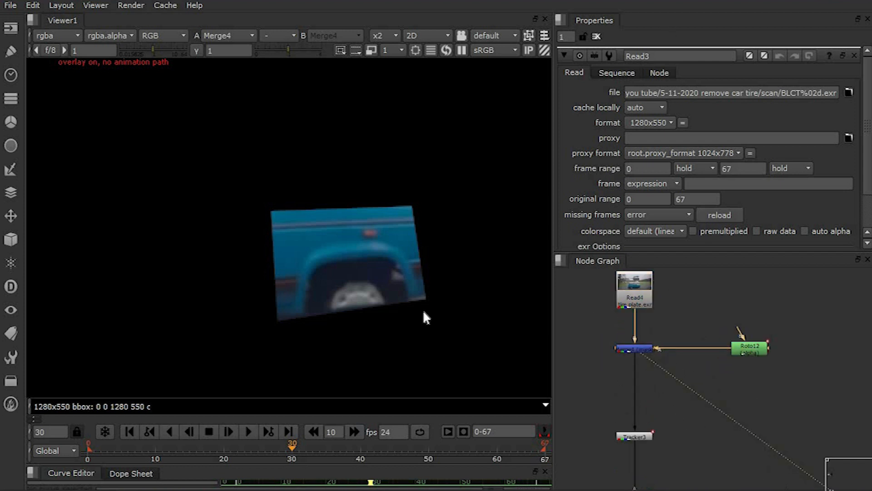
Add a GridWarp node beside Merge4 and set its output to source.
middle_click_drag(423, 310, 376, 301)
scroll(341, 289, "down", 2)
scroll(722, 416, "up", 2)
middle_click_drag(739, 421, 782, 453)
key("Tab")
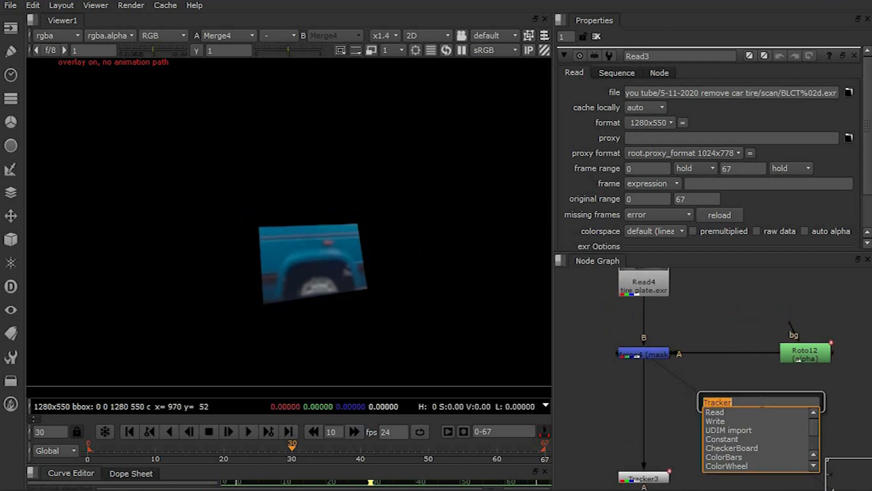
type("gri")
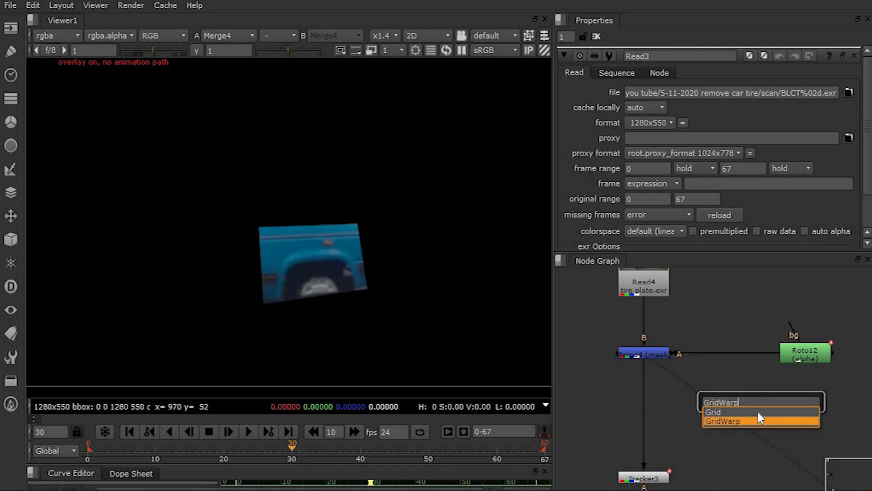
left_click(735, 420)
left_click(705, 236)
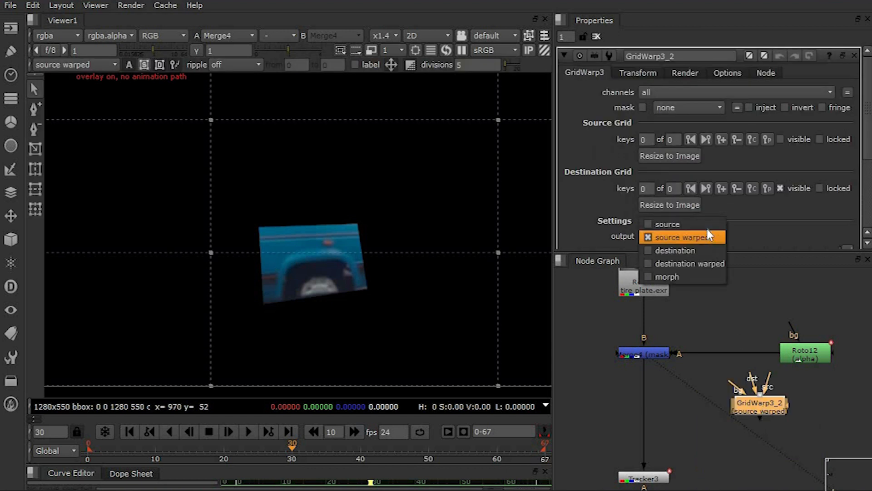
left_click(657, 225)
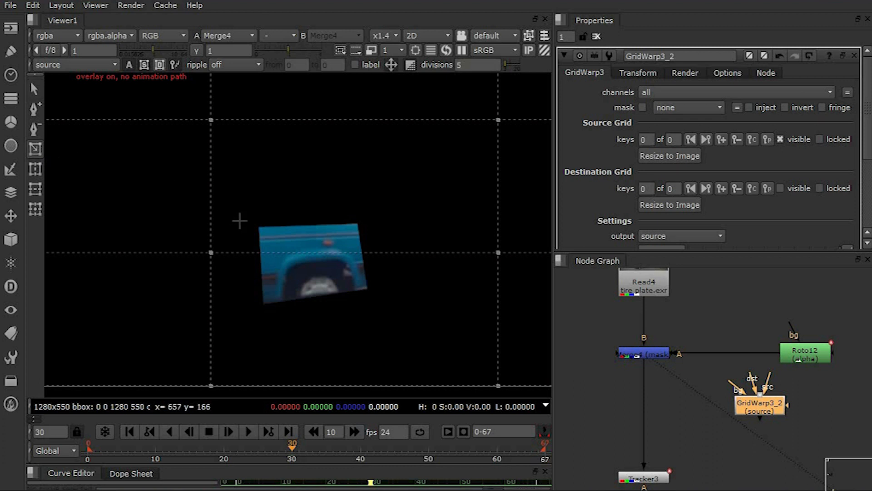
Draw the source grid around the wheel patch, reduce it to its outer outline and tilt it to the car's angle.
left_click_drag(240, 217, 377, 307)
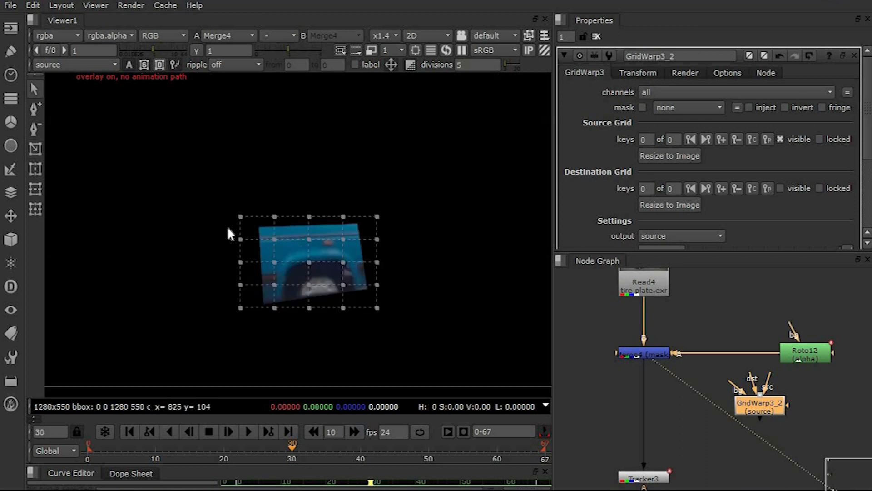
left_click(34, 89)
left_click_drag(178, 174, 416, 345)
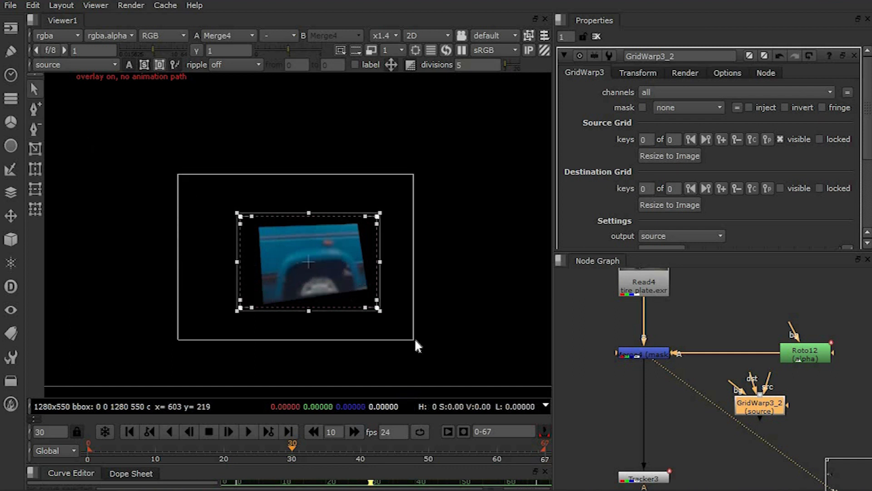
left_click_drag(389, 318, 396, 303)
scroll(334, 278, "up", 2)
left_click(238, 157)
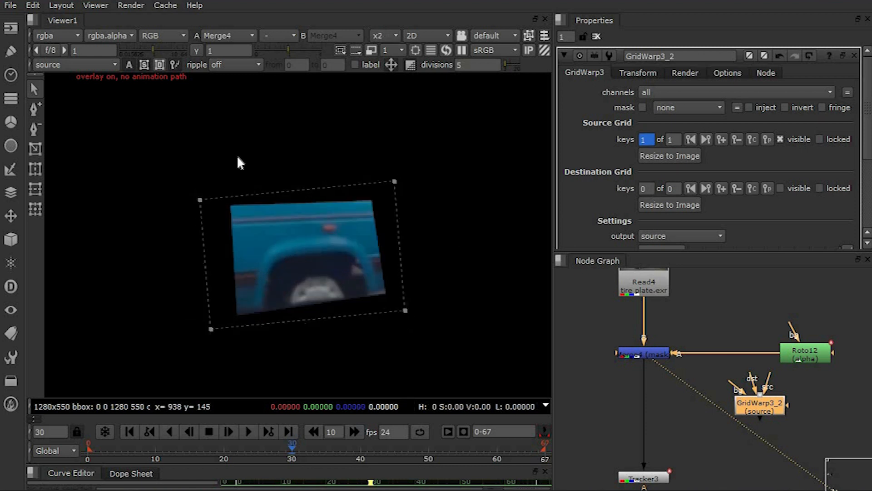
Add two vertical and three horizontal lines to the source grid across the wheel patch.
left_click(366, 267)
left_click(367, 296)
left_click(35, 89)
scroll(242, 227, "up", 2)
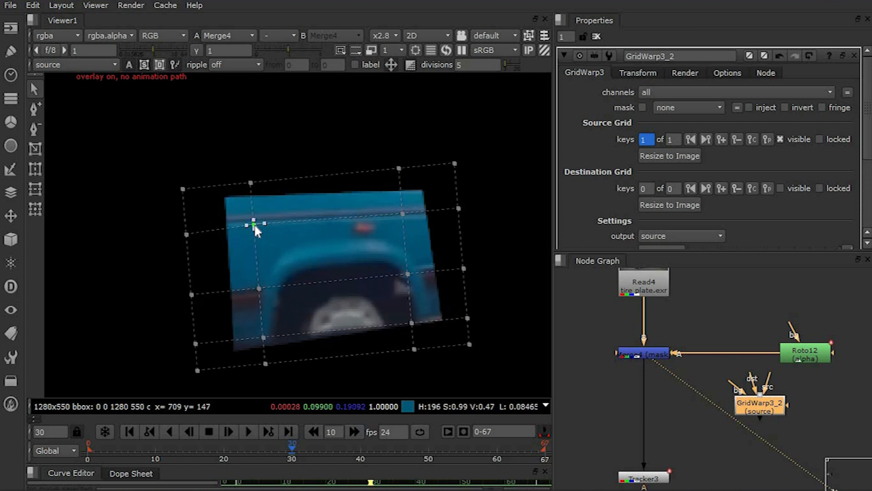
Adjust the source grid points to follow the car's trim line and wheel arch.
left_click_drag(253, 224, 253, 222)
left_click_drag(458, 208, 459, 210)
left_click(191, 295)
left_click_drag(463, 268, 470, 258)
left_click(408, 274)
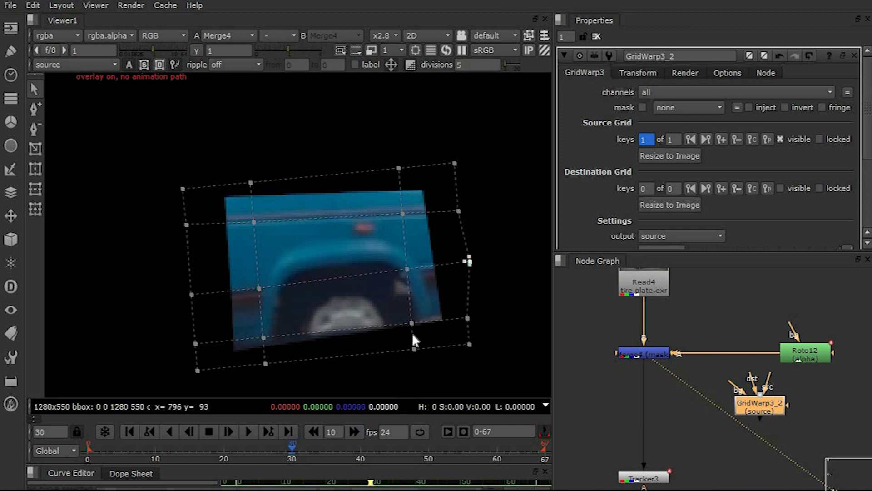
scroll(331, 268, "down", 2)
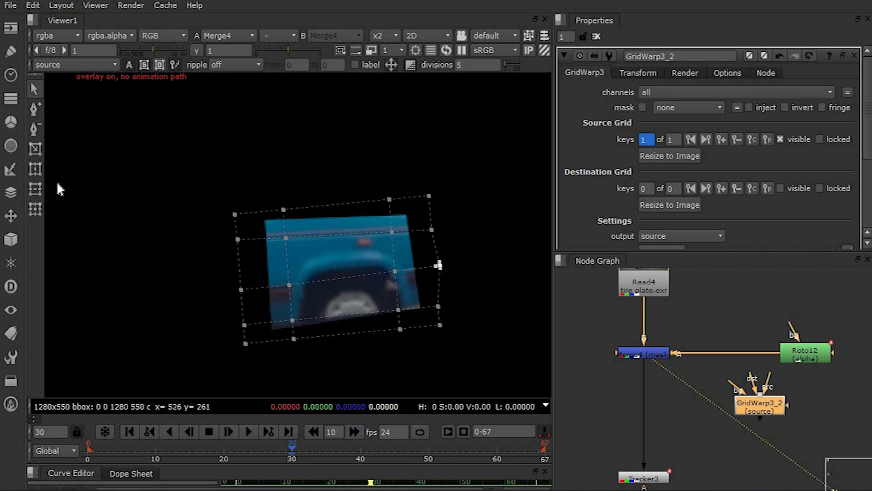
Add two more vertical lines to the source grid, one near each side of the wheel opening.
left_click(35, 109)
left_click(311, 282)
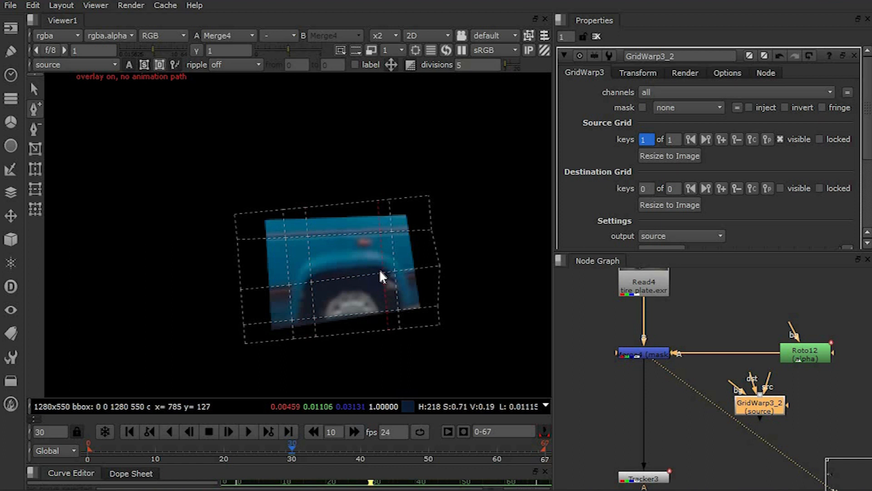
left_click(377, 278)
left_click(36, 89)
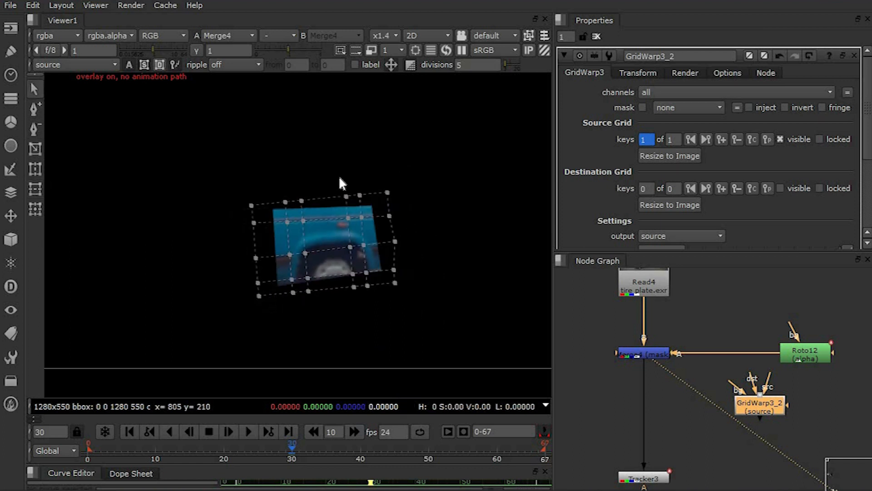
Key the destination grid at frame 30 to match the source grid and set the output to source warped.
key("minus")
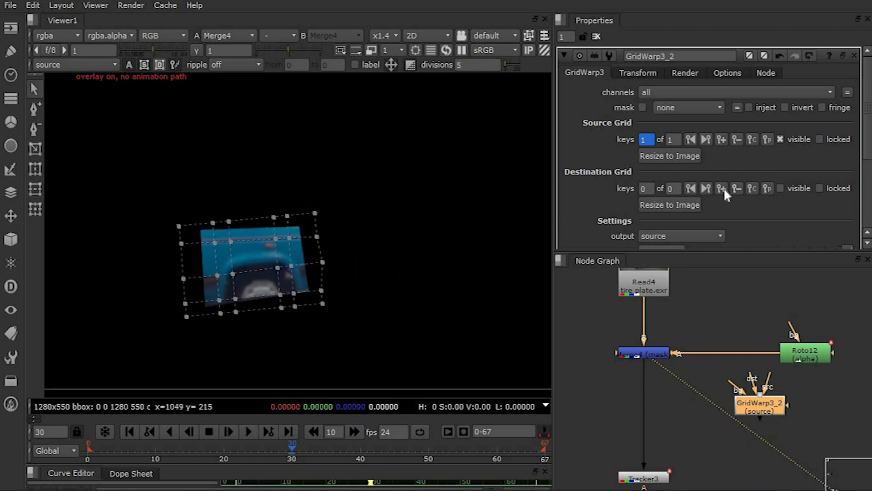
left_click(722, 188)
left_click(715, 236)
left_click(708, 249)
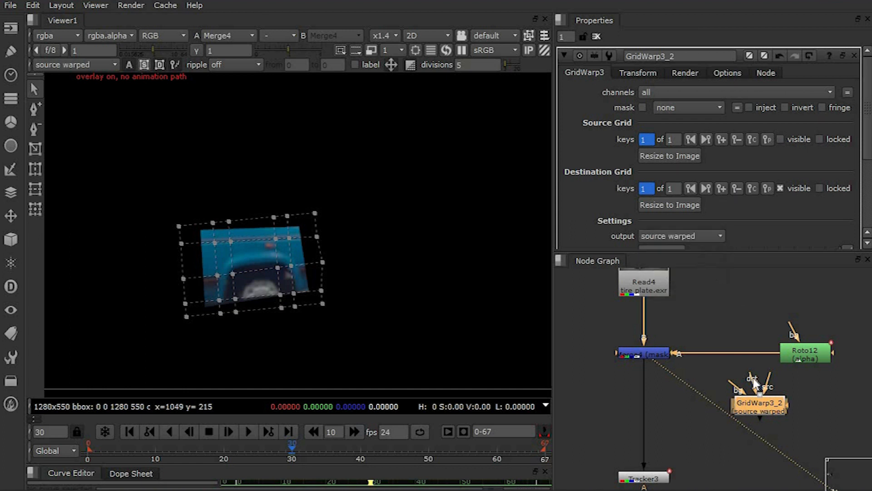
Insert GridWarp3_2 between Merge4 and Tracker3 and view the Merge2 result.
left_click_drag(761, 407, 648, 411)
scroll(667, 400, "down", 5)
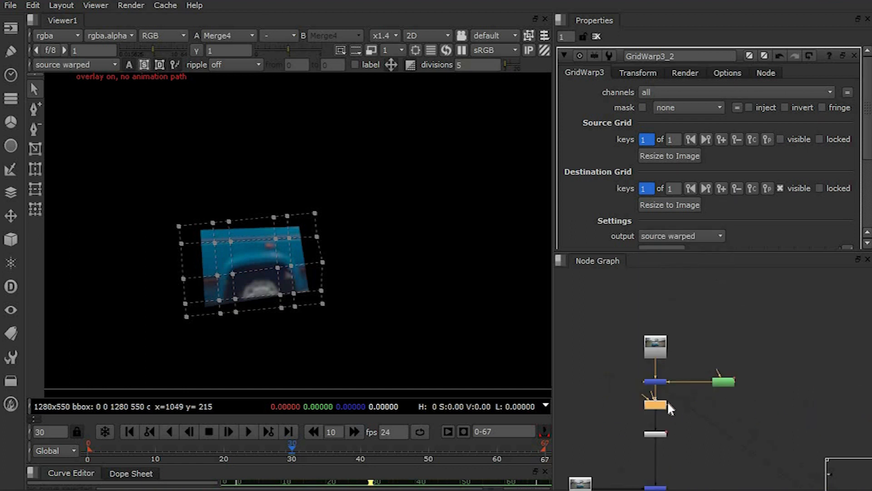
double_click(628, 397)
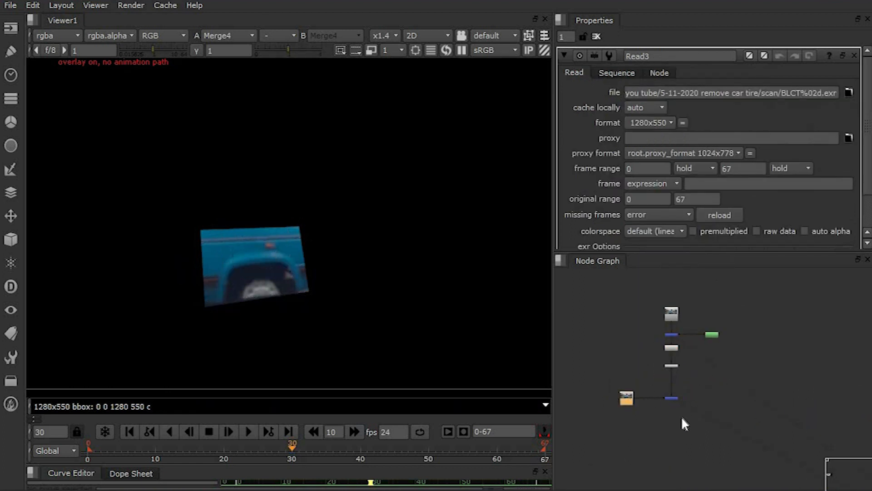
key("1")
left_click_drag(658, 390, 655, 388)
key("1")
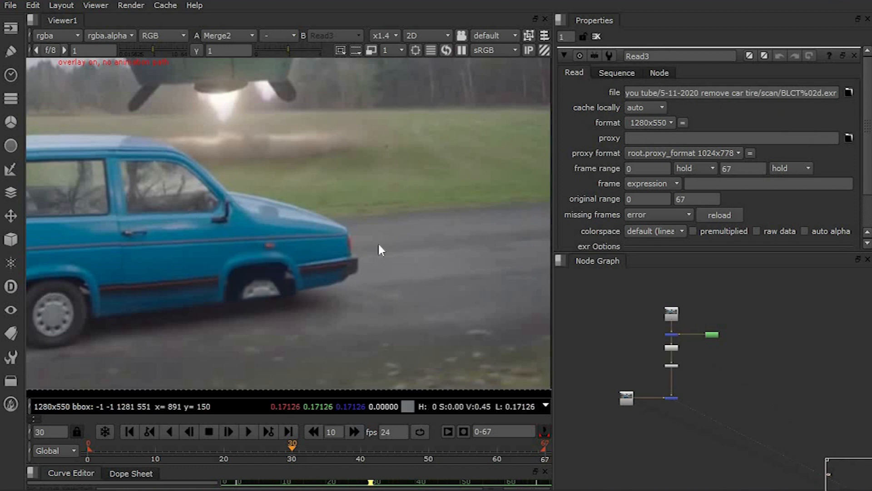
Create a second viewer and connect it to the GridWarp3_2 output.
middle_click_drag(684, 351, 665, 382)
scroll(664, 380, "up", 4)
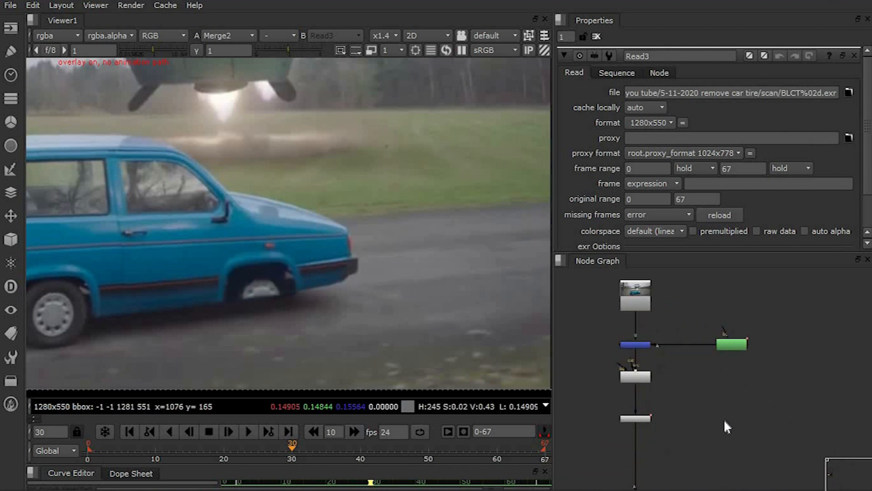
scroll(724, 419, "up", 3)
key("ctrl+i")
middle_click_drag(612, 347, 718, 381)
left_click_drag(816, 432, 658, 376)
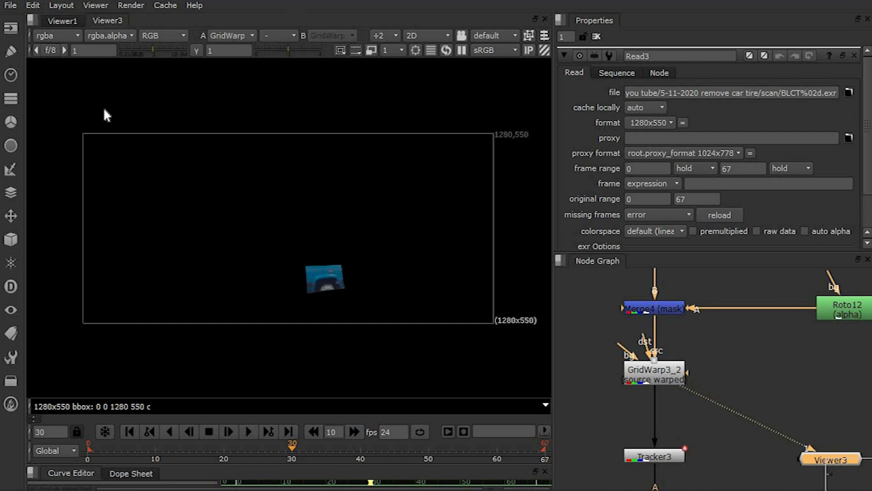
Open the GridWarp3_2 properties and split the viewer pane so Viewer3 sits beside Viewer1.
double_click(654, 374)
left_click(34, 21)
left_click(72, 40)
left_click_drag(111, 23, 381, 52)
left_click_drag(553, 194, 602, 195)
scroll(497, 262, "up", 9)
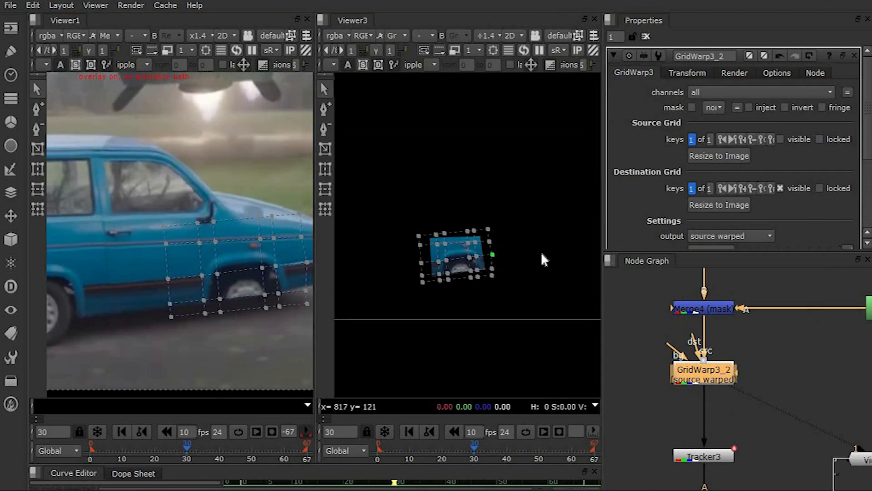
Switch off the grid overlay in Viewer1, which shows the merged car.
right_click(199, 149)
left_click(137, 198)
key("q")
scroll(49, 204, "down", 2)
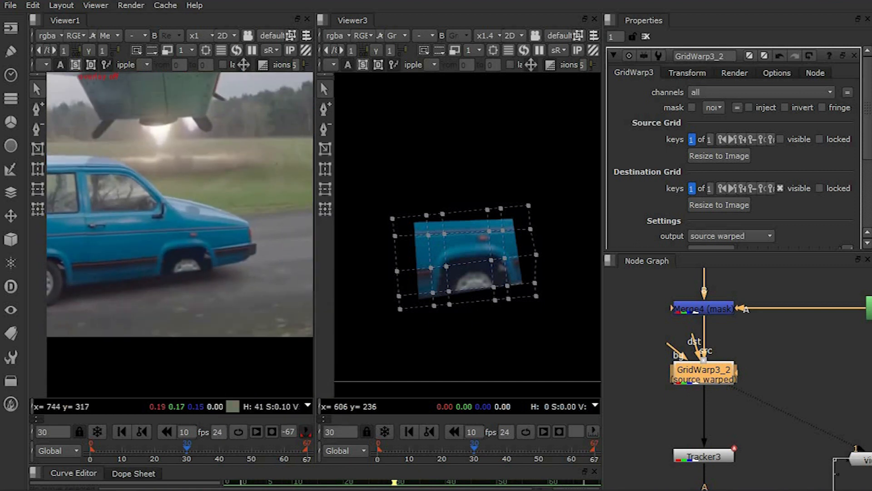
At frame 0, compare Merge2 with the original footage and nudge the destination grid's three left columns slightly up.
scroll(714, 378, "down", 3)
middle_click_drag(713, 409, 749, 329)
key("1")
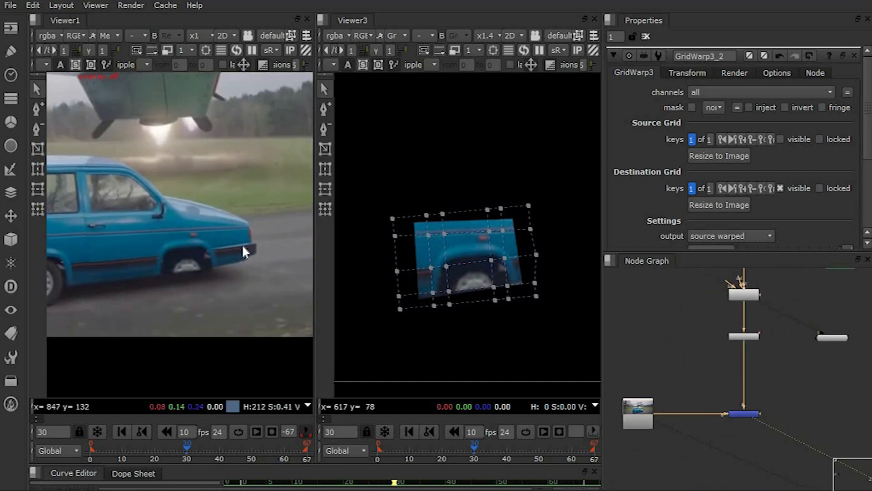
left_click(91, 453)
scroll(179, 277, "up", 3)
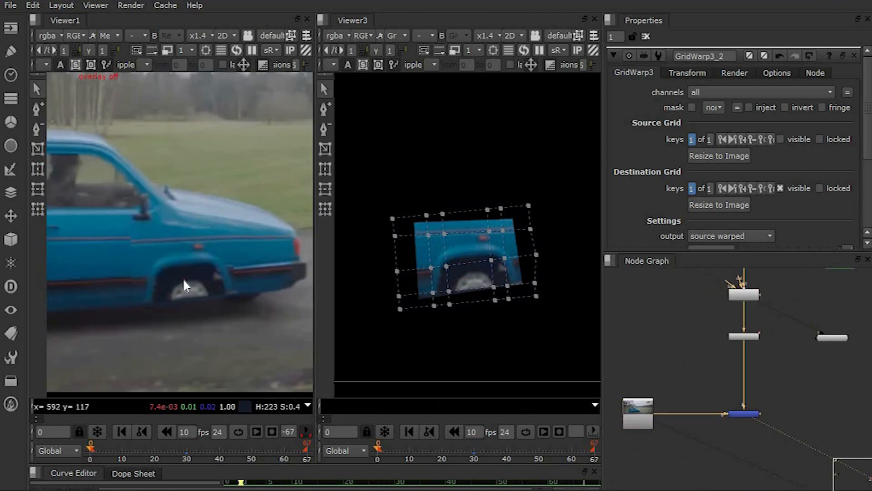
key("1")
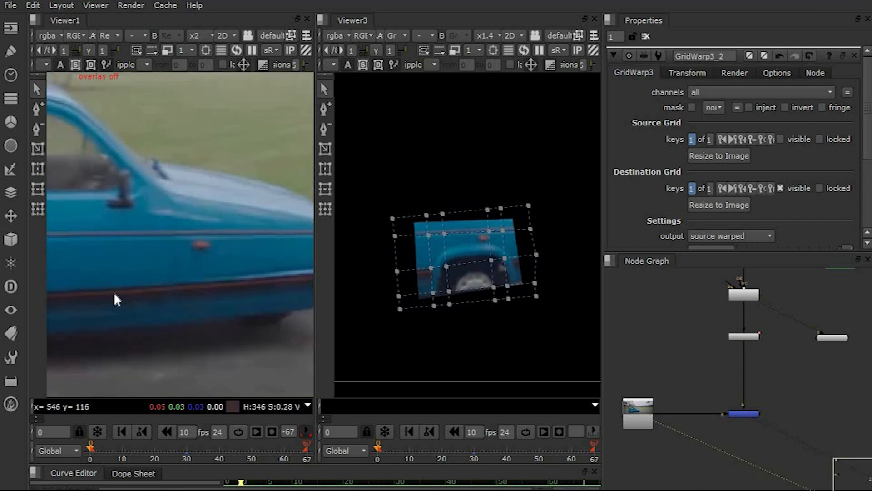
left_click_drag(357, 190, 454, 328)
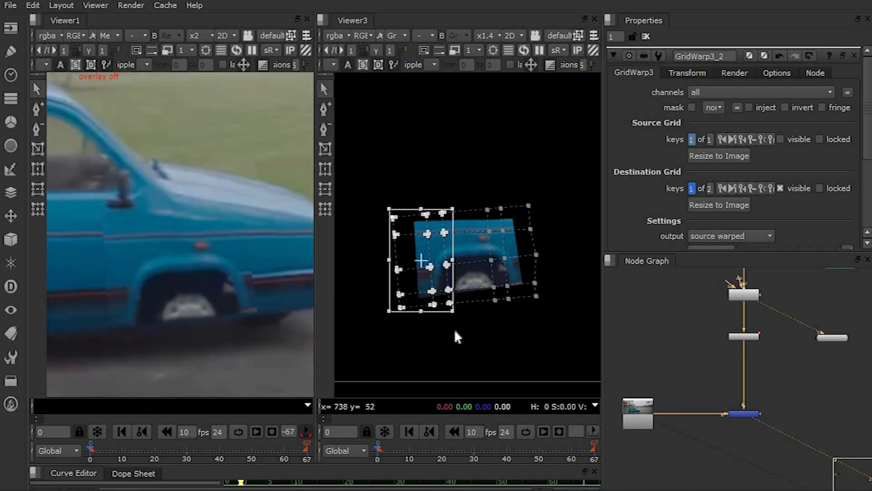
left_click(233, 280)
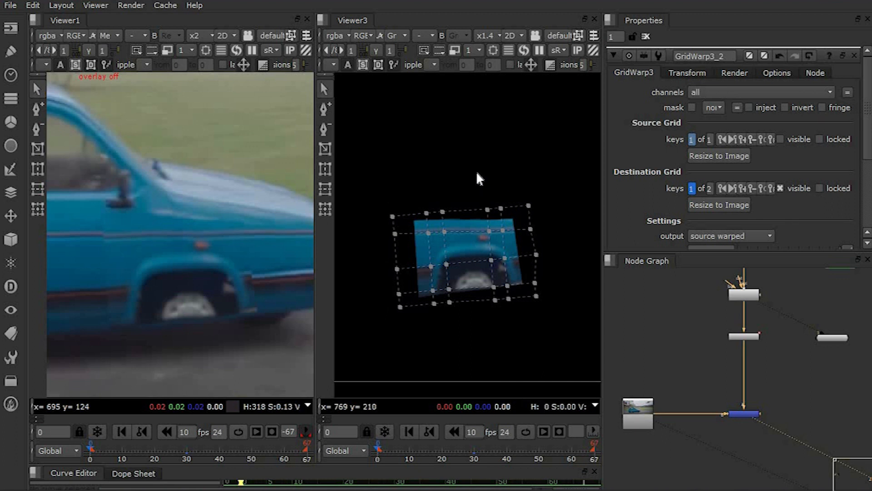
Nudge the destination grid's three right columns slightly down at frame 0.
left_click_drag(476, 170, 562, 314)
key("Down")
key("Down")
key("Down")
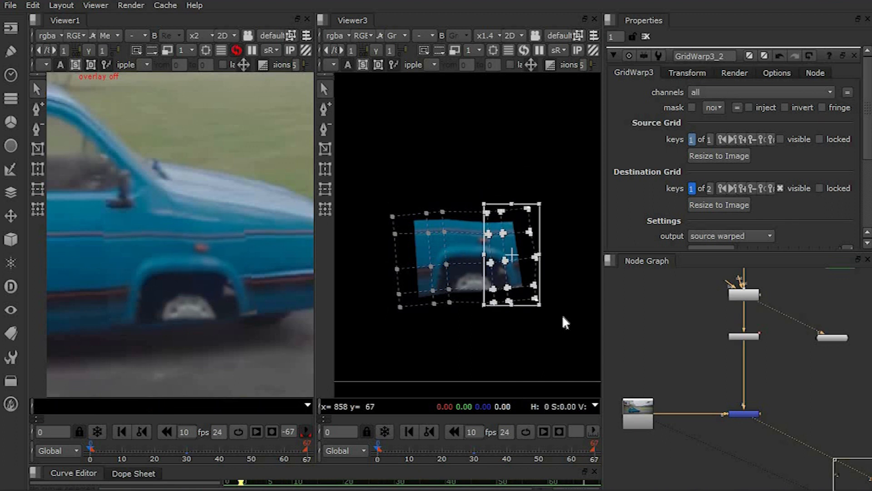
Nudge the destination grid's three left columns slightly down at frame 0 and check the merged result.
left_click(196, 287)
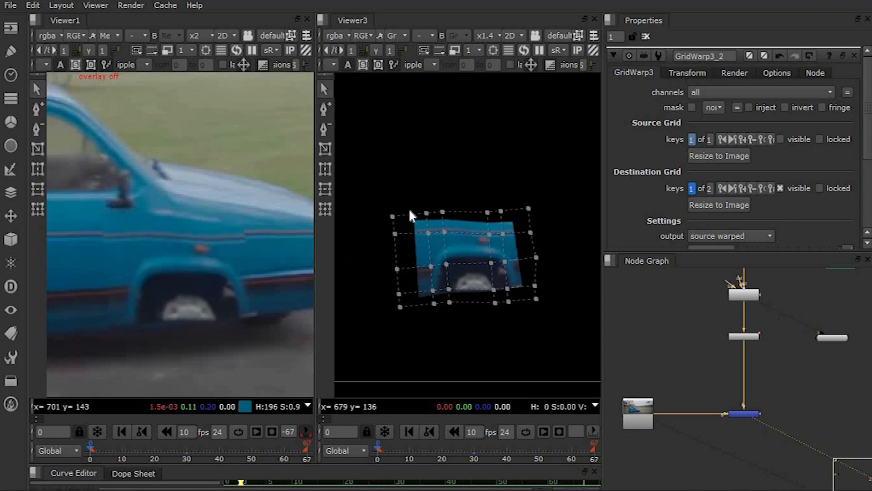
left_click_drag(439, 307, 453, 329)
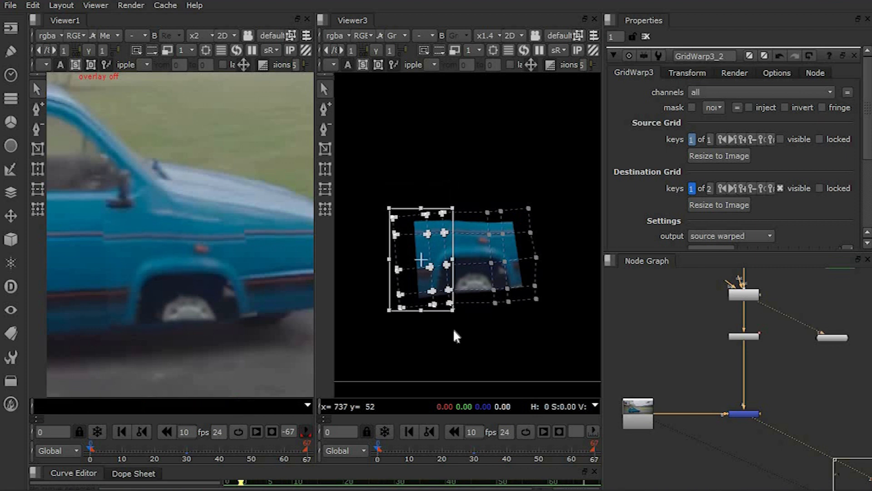
left_click(170, 261)
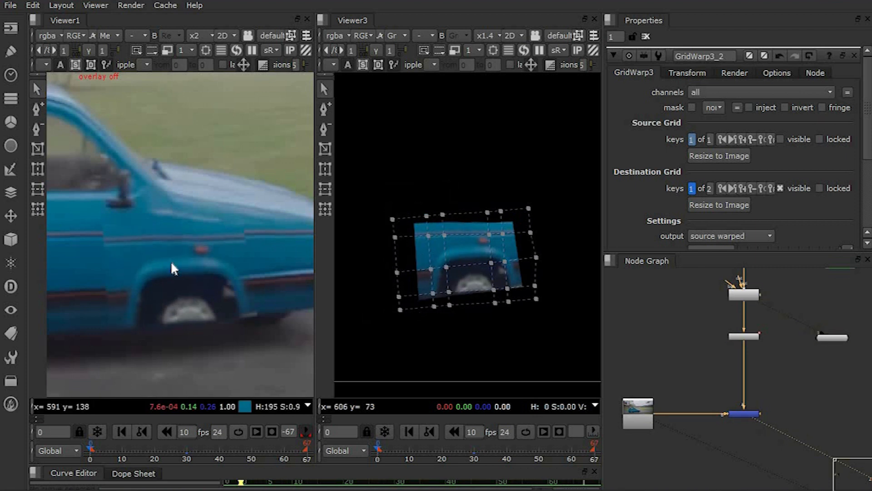
Nudge the destination grid's two left columns slightly up at frame 0, moving the outermost column a little further.
left_click_drag(384, 207, 437, 343)
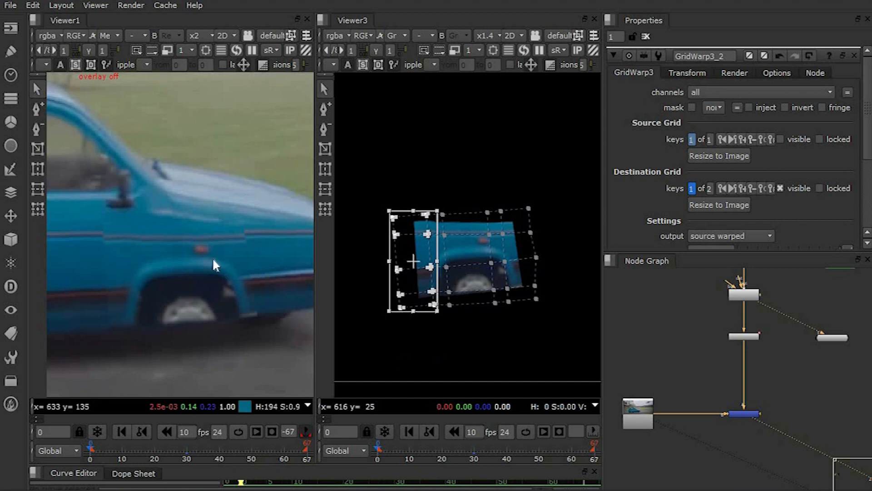
left_click(385, 189)
left_click_drag(415, 346, 415, 345)
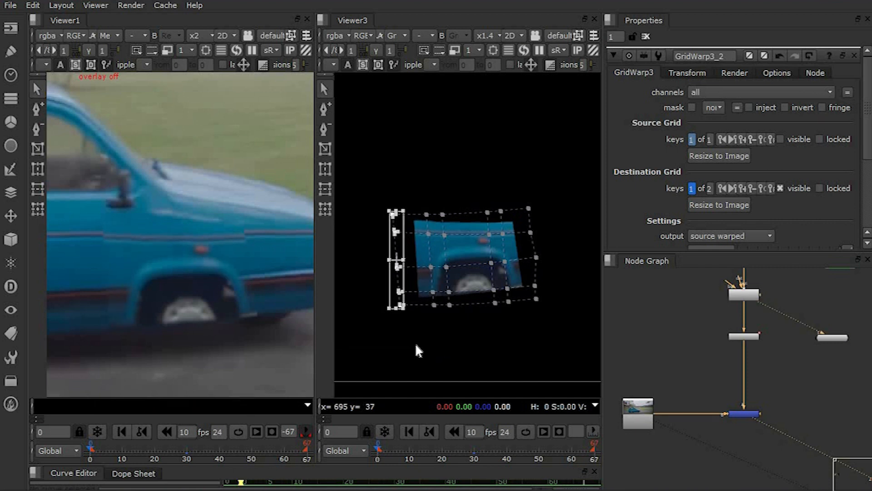
scroll(277, 249, "down", 3)
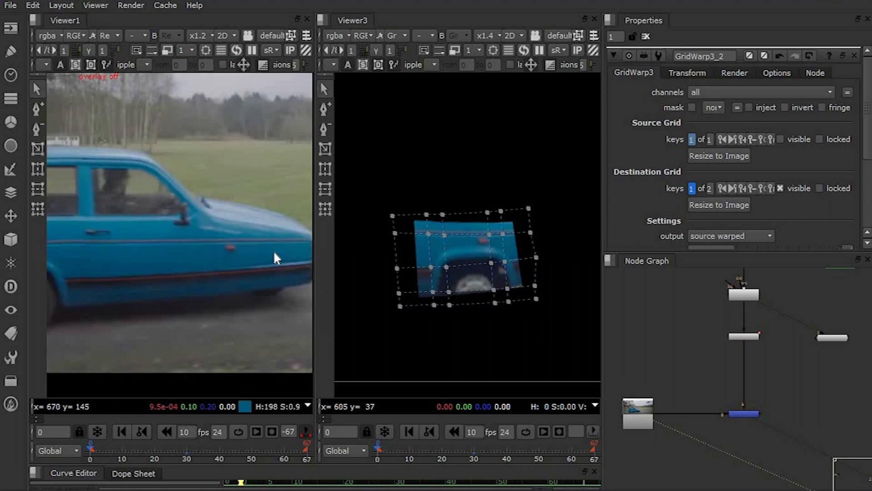
Nudge the destination grid's top two rows slightly up at frame 0 and compare the merge with the original footage.
left_click_drag(369, 192, 560, 233)
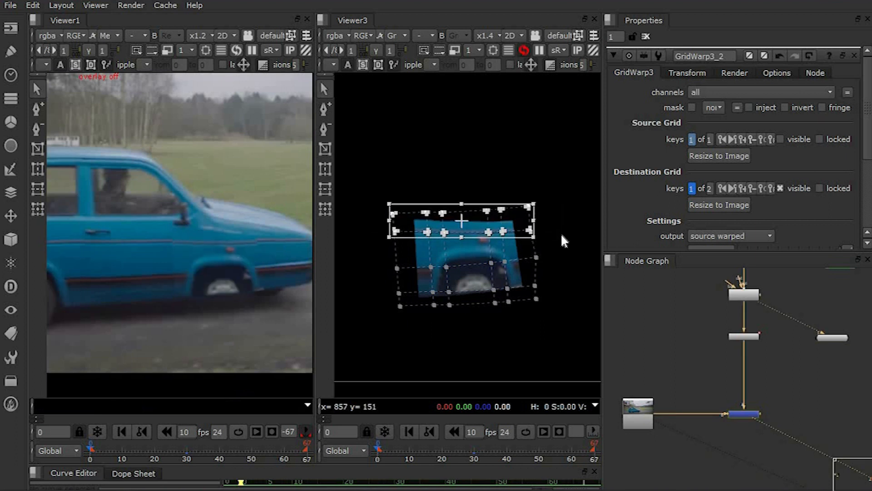
left_click(218, 250)
middle_click_drag(263, 305, 208, 306)
scroll(214, 306, "up", 2)
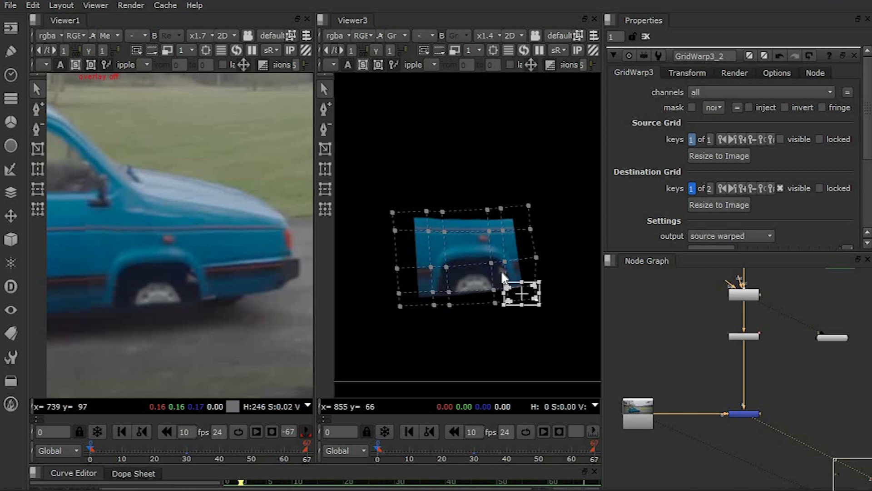
key("1")
scroll(215, 279, "down", 3)
key("2")
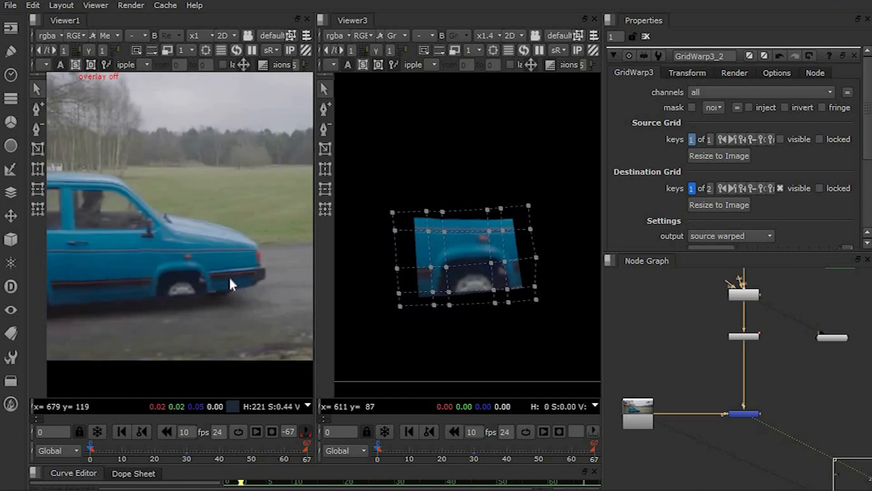
Check the match at frames 67 and 50, and nudge the destination grid's three right columns slightly up at frame 13.
left_click(304, 458)
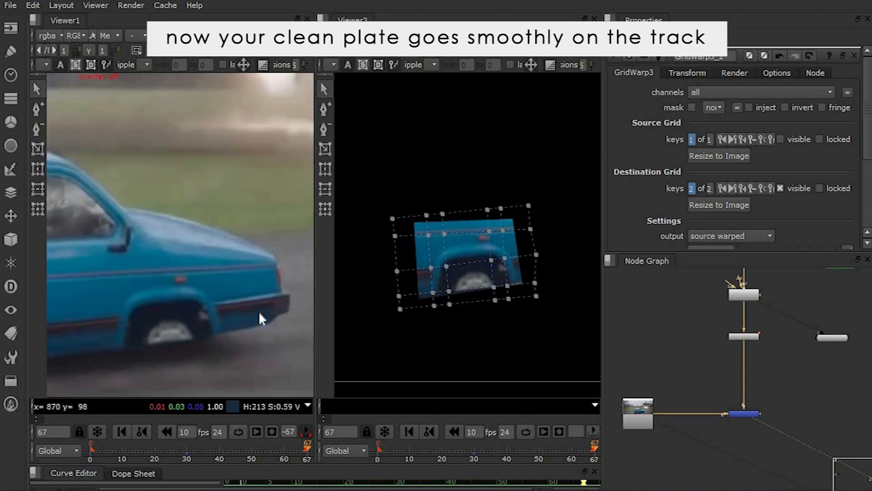
left_click(252, 447)
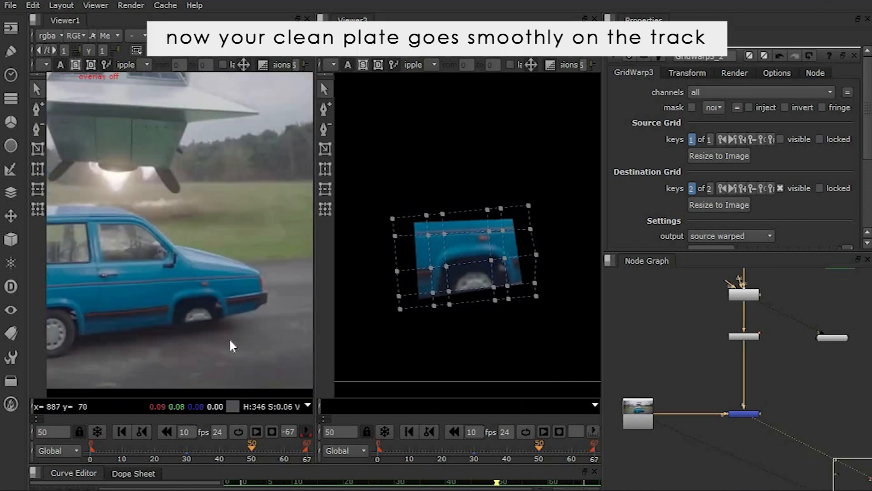
scroll(201, 303, "up", 2)
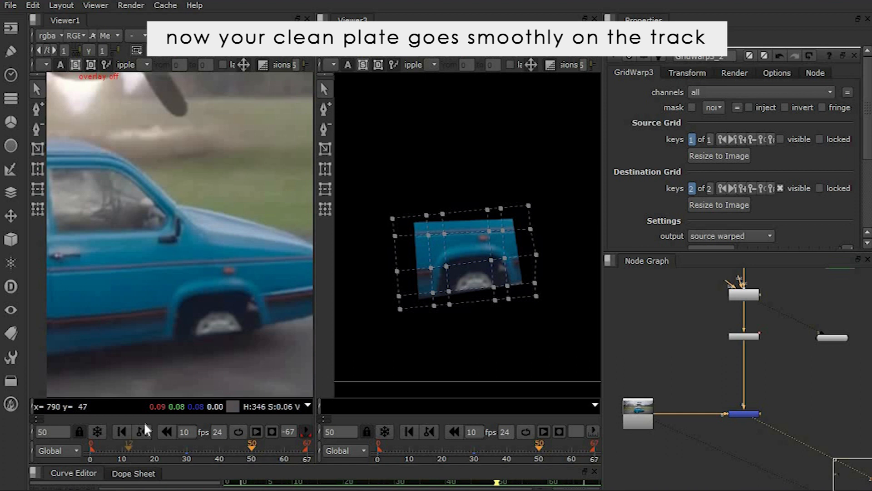
left_click(143, 427)
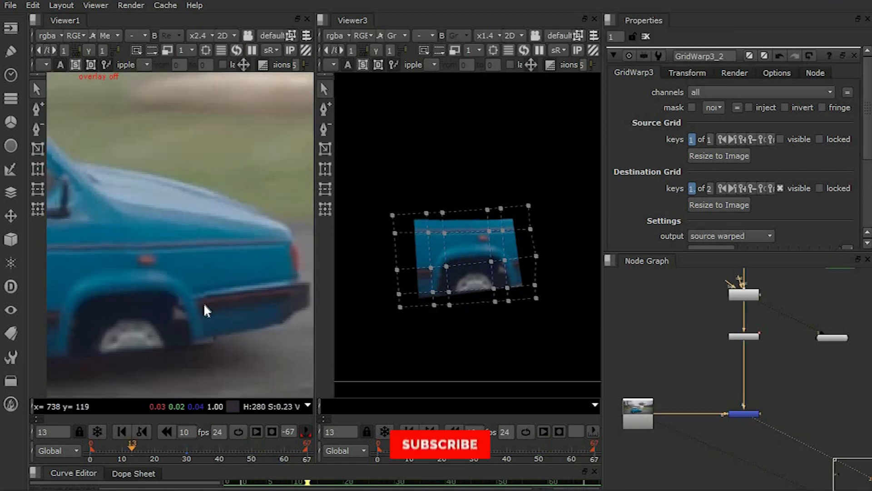
left_click_drag(547, 288, 478, 175)
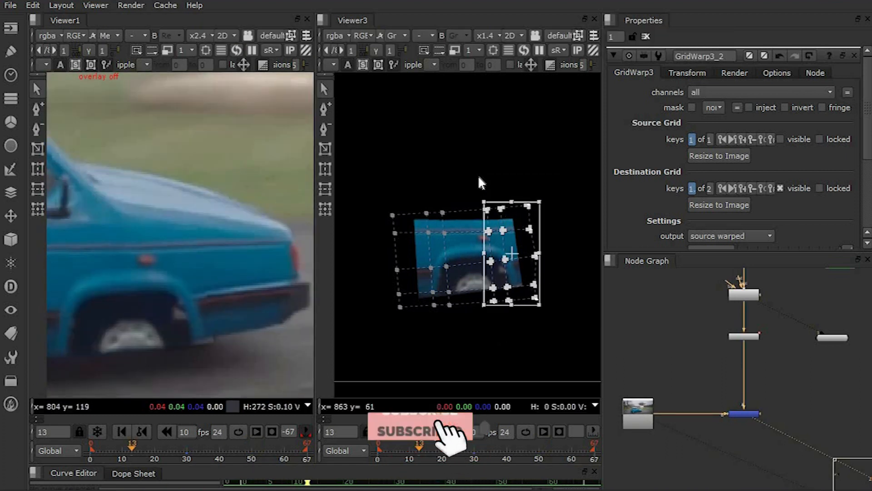
scroll(211, 255, "down", 4)
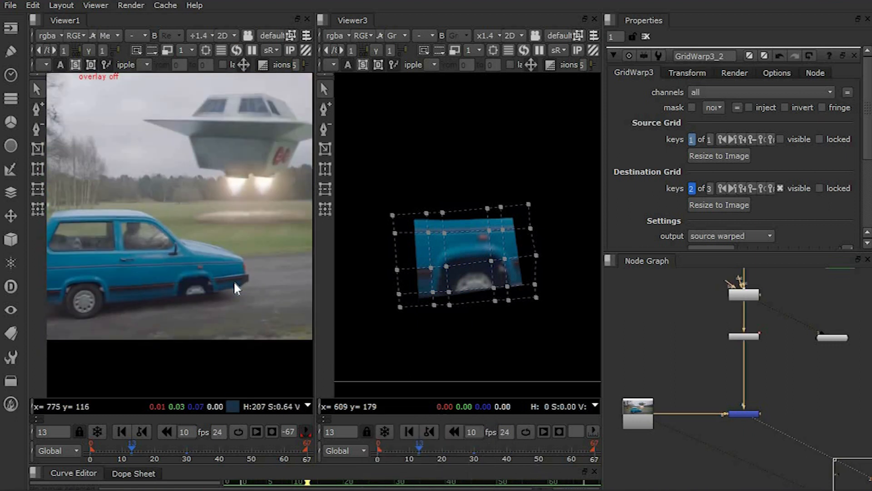
Copy the prepared comp's nodes that were set aside in the node graph.
scroll(674, 404, "down", 3)
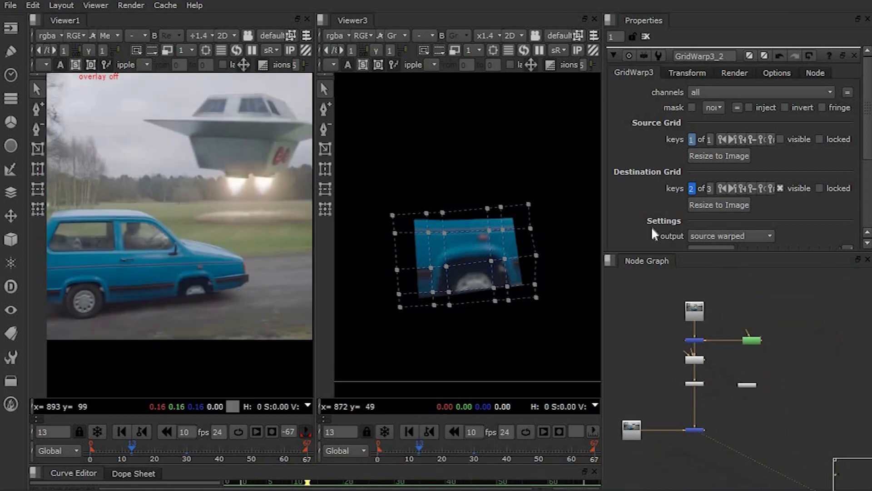
scroll(693, 431, "down", 3)
middle_click_drag(767, 411, 730, 390)
scroll(741, 370, "up", 5)
scroll(742, 380, "down", 5)
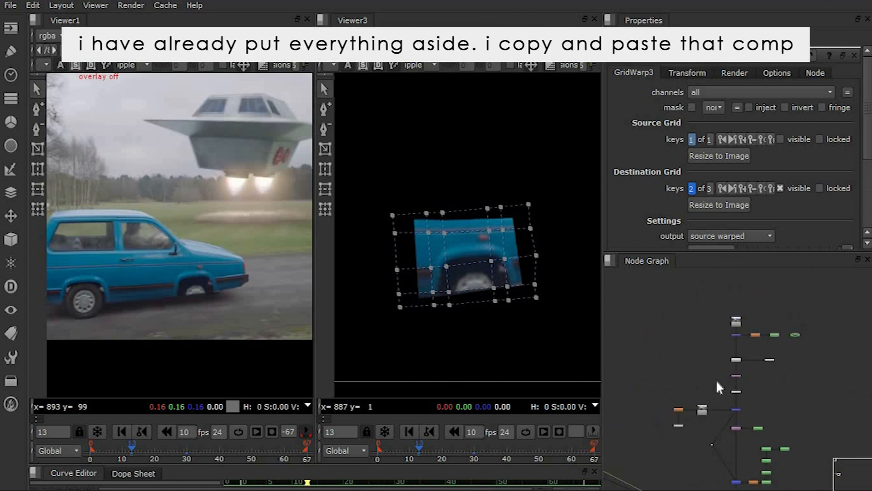
scroll(699, 376, "down", 2)
left_click_drag(696, 339, 784, 405)
scroll(784, 405, "down", 4)
scroll(618, 405, "up", 3)
left_click_drag(647, 338, 751, 429)
middle_click_drag(625, 417, 658, 392)
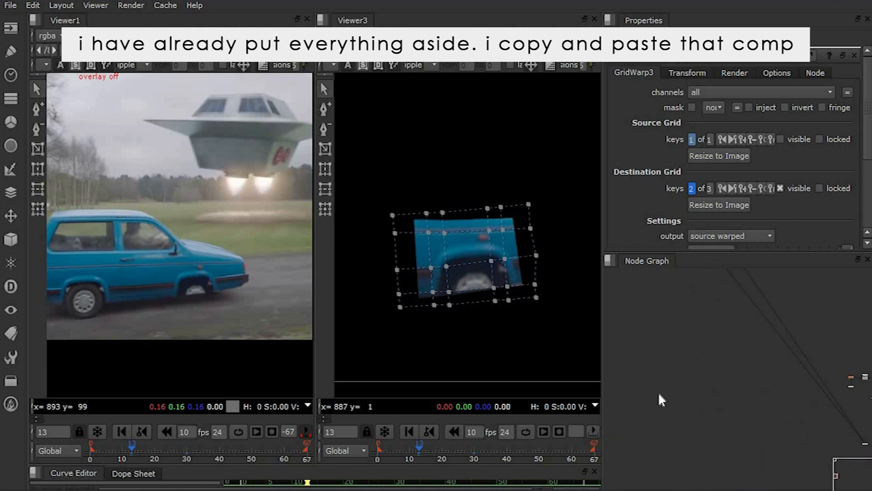
Paste the copied comp into an empty area of the node graph and arrange its nodes.
key("ctrl+v")
left_click_drag(623, 389, 685, 354)
left_click(666, 419)
scroll(666, 422, "up", 3)
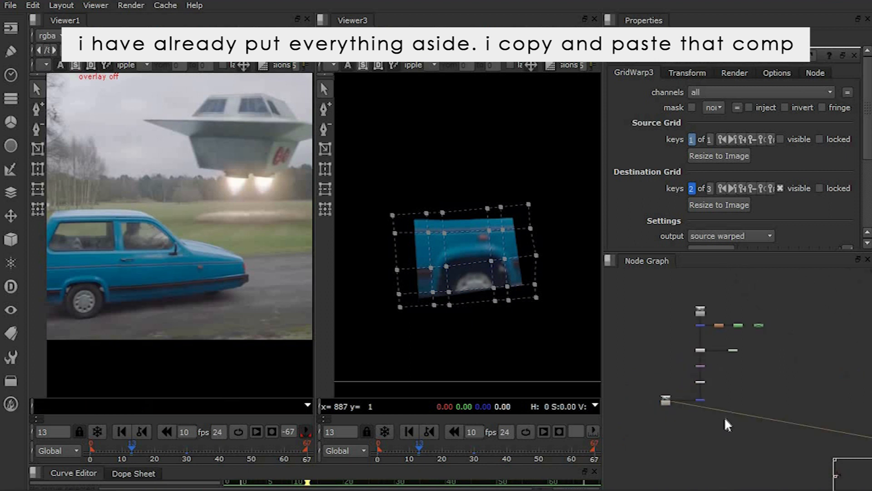
Compare the merged car with the original footage in Viewer1, ending at frame 0.
scroll(245, 283, "up", 2)
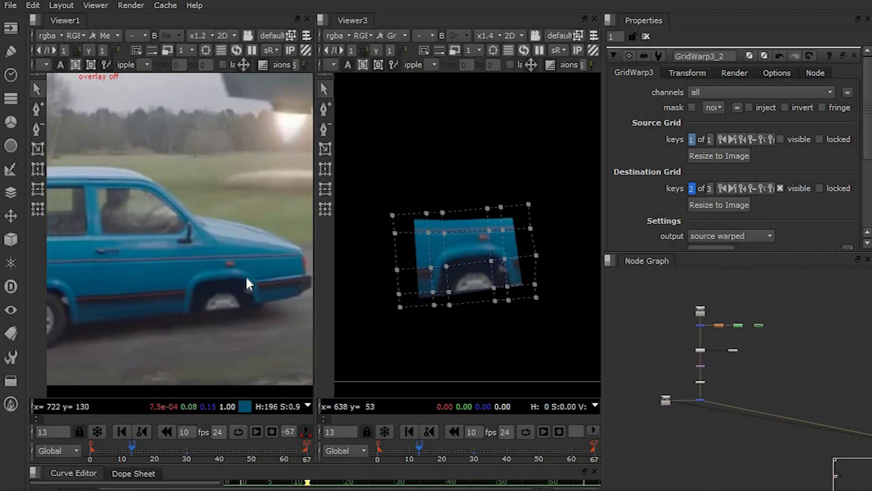
left_click(107, 448)
key("2")
key("1")
left_click(91, 449)
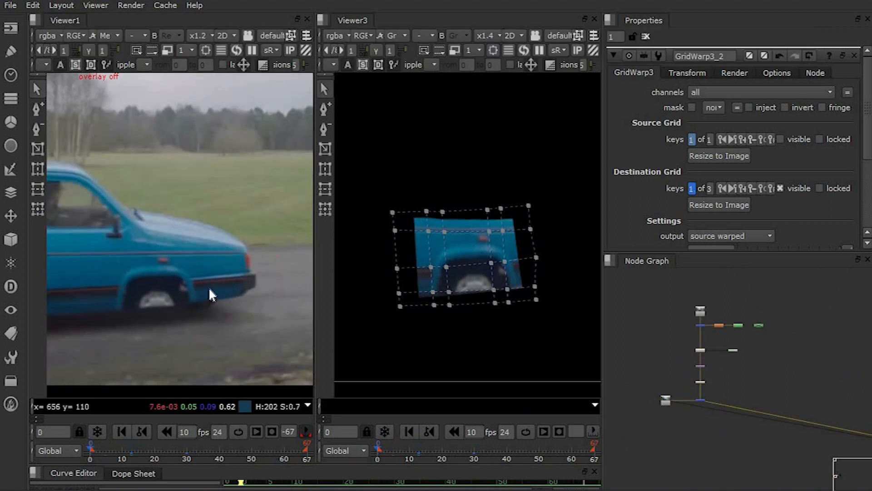
scroll(675, 381, "up", 2)
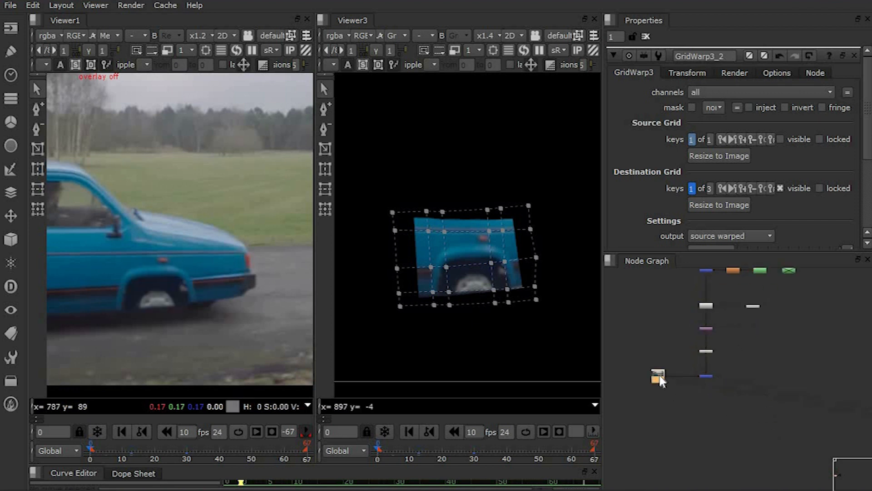
key("1")
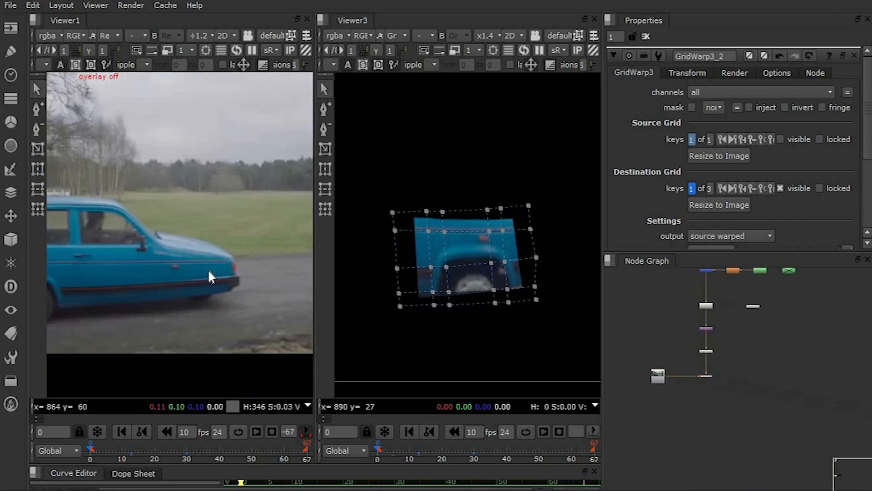
Widen the Viewer1 pane and show the pasted comp's final merge in it.
left_click_drag(316, 290, 385, 296)
left_click_drag(691, 366, 688, 364)
key("1")
scroll(229, 293, "up", 1)
scroll(680, 376, "up", 2)
middle_click_drag(725, 363, 684, 339)
scroll(684, 336, "up", 2)
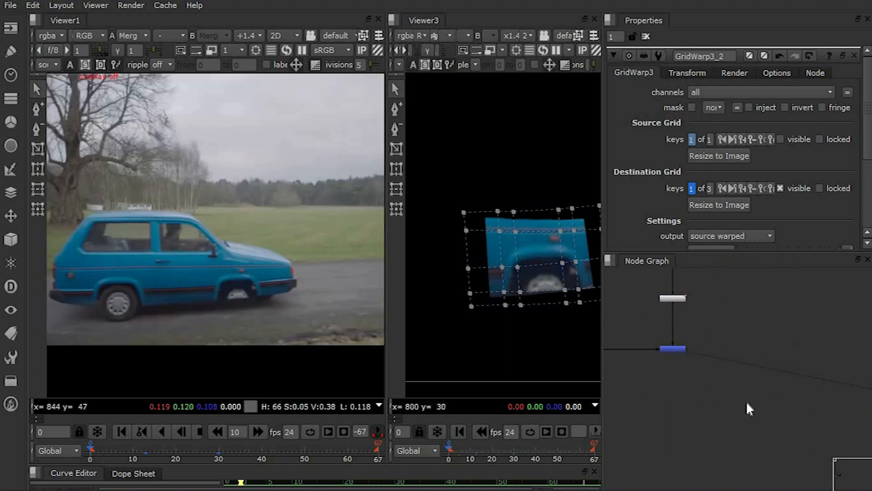
Add a Roto node and draw a four-point shape around the car's front wheel area at frame 0.
key("o")
scroll(204, 272, "up", 1)
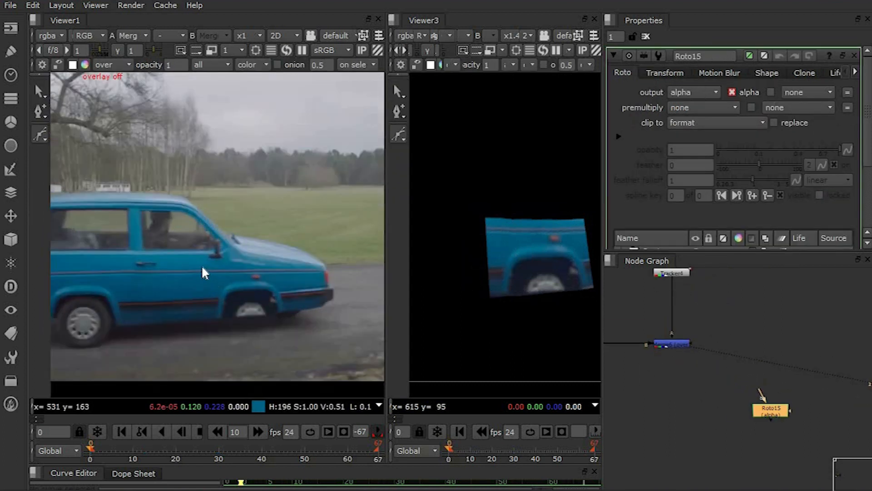
right_click(195, 274)
left_click(219, 254)
scroll(202, 280, "down", 1)
middle_click_drag(202, 279, 221, 268)
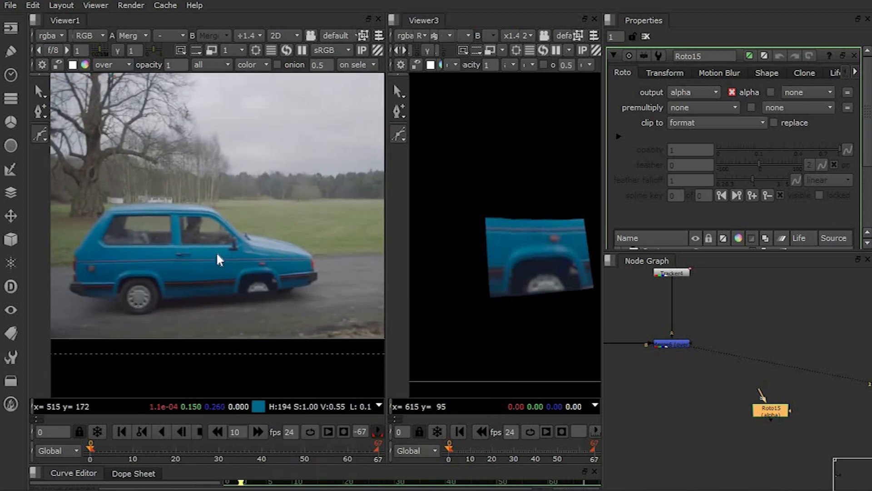
left_click(222, 252)
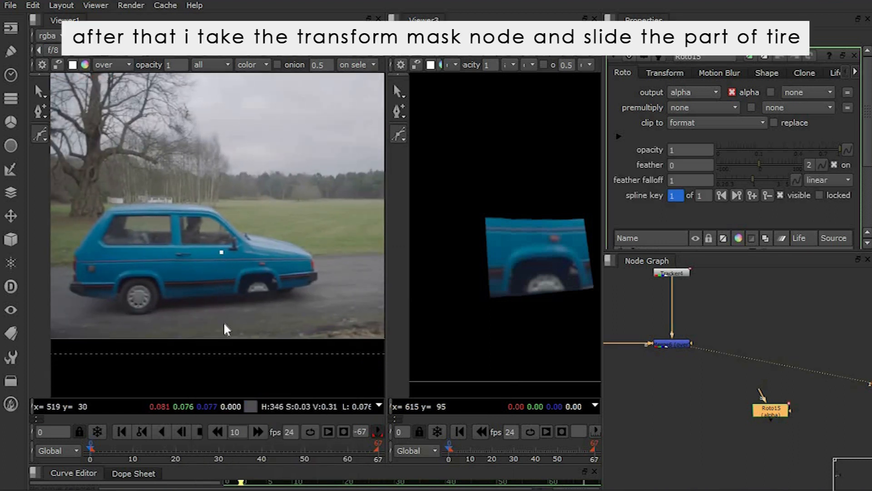
left_click(304, 248)
left_click(221, 252)
left_click_drag(221, 252, 212, 253)
left_click_drag(321, 320, 312, 318)
Add a TransformMasked node below the final merge with the Roto node as its mask, and view it in Viewer1.
middle_click_drag(664, 404, 726, 417)
left_click(726, 417)
key("Tab")
type("tra")
key("Down")
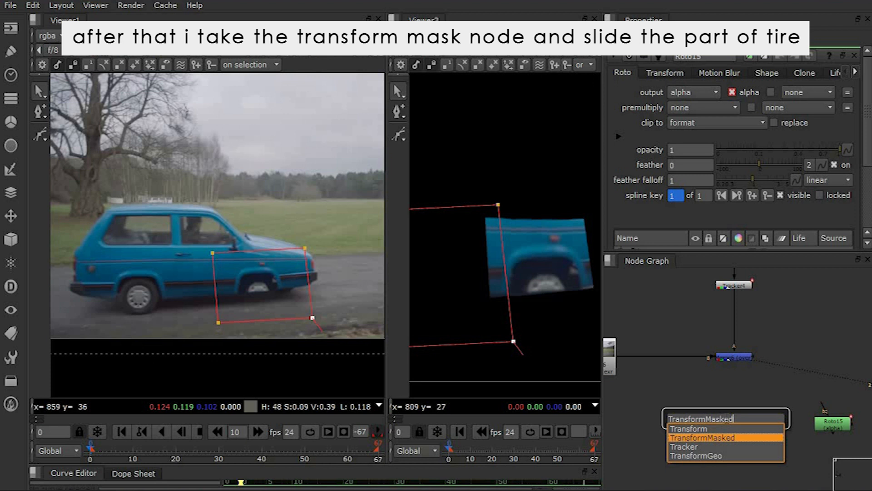
key("Return")
left_click_drag(717, 402, 737, 356)
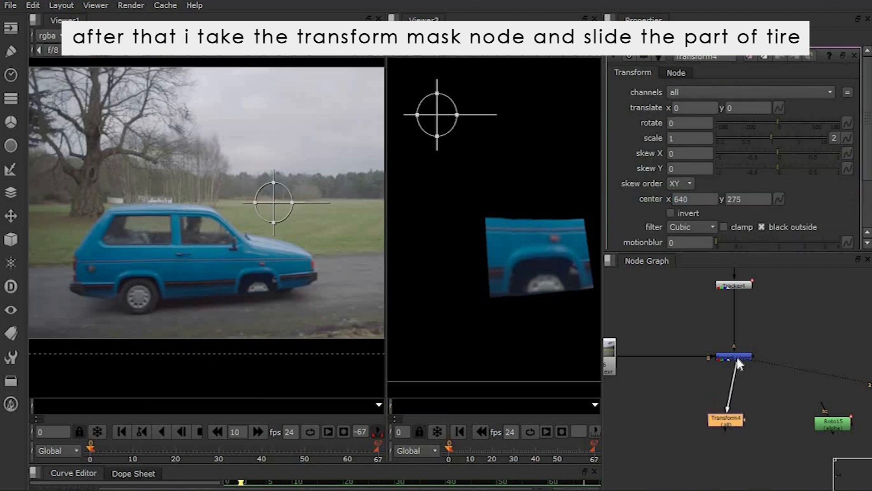
left_click_drag(731, 423, 833, 422)
left_click(731, 416)
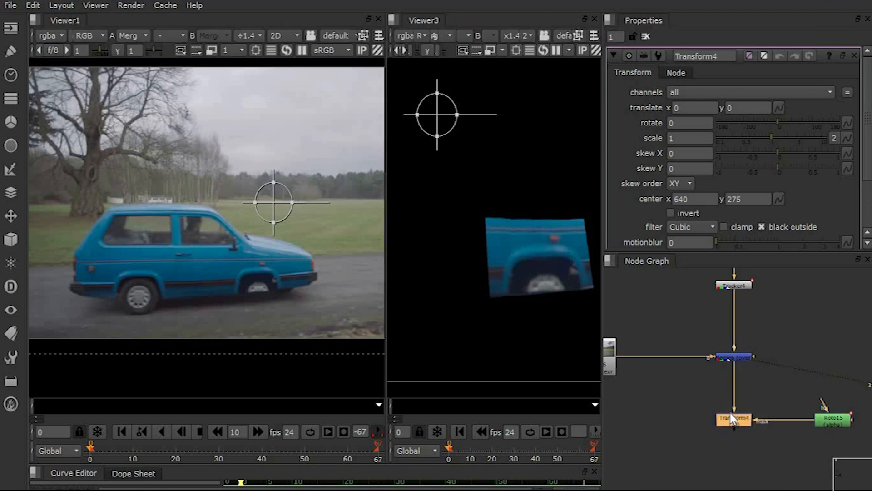
left_click(741, 425)
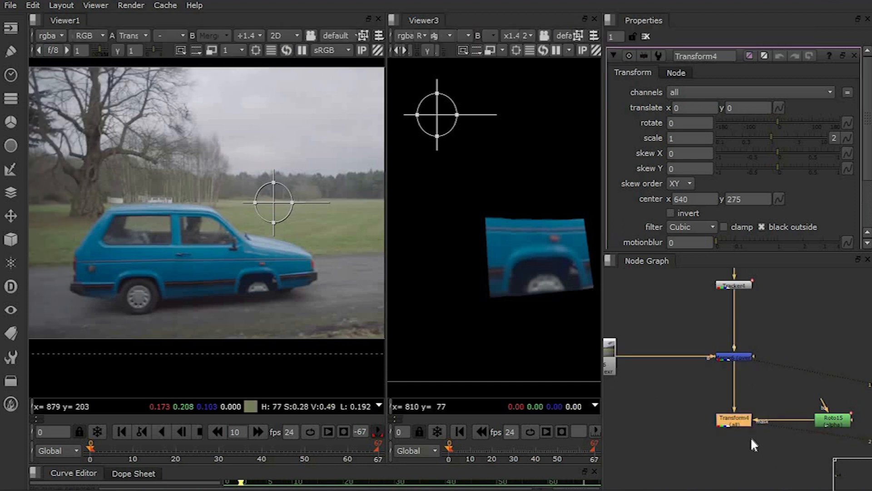
Move the transform's center to the front wheel at x 604, y 117, and compare its output with the merge.
left_click_drag(273, 202, 258, 279, "ctrl")
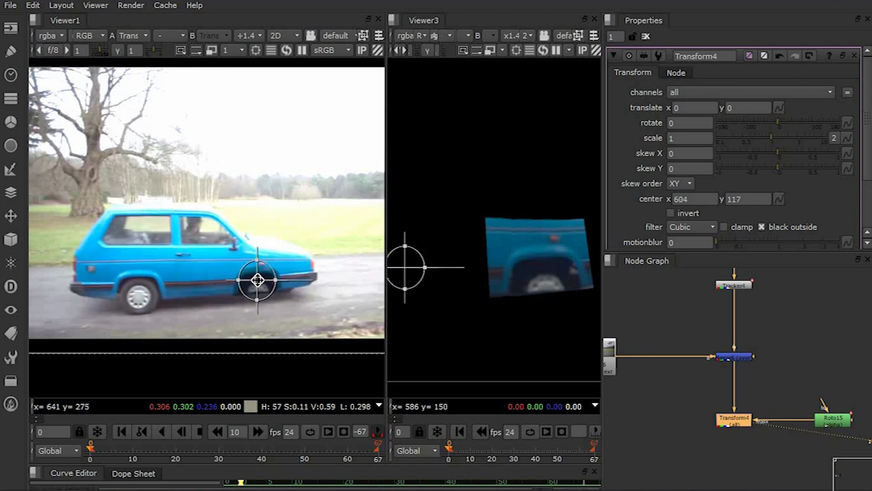
left_click(737, 357)
key("1")
key("2")
left_click_drag(677, 393, 695, 409)
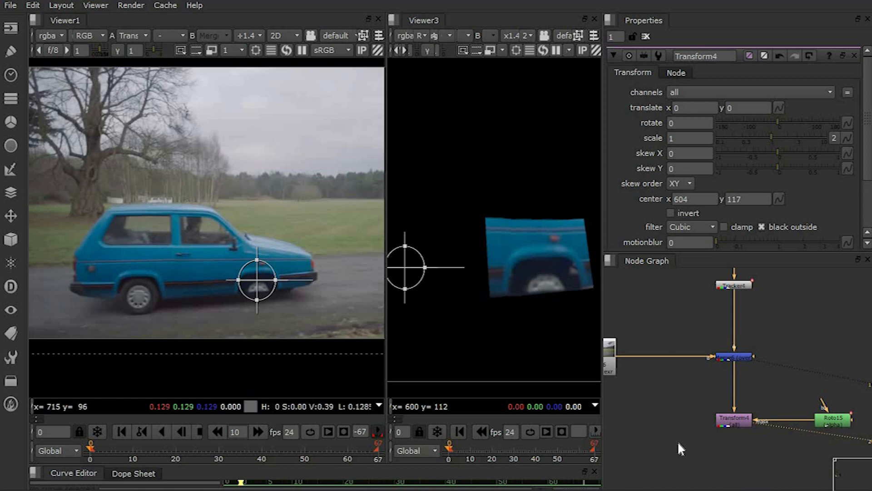
Translate the masked transform to x 259, y 13 so the rear wheel lands in the front wheel arch.
left_click_drag(261, 283, 375, 273)
middle_click_drag(273, 266, 216, 273)
scroll(214, 290, "up", 1)
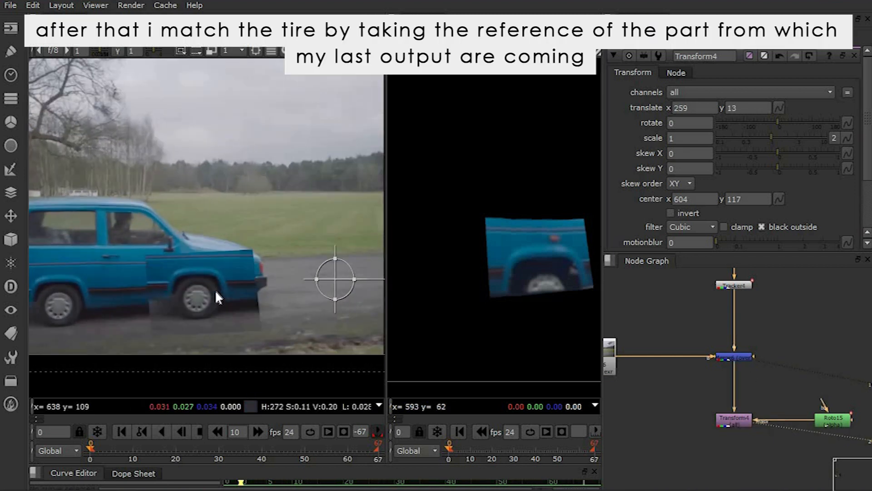
Keyframe all the masked transform's values at frame 0, with the scale set to 0.94 and translate x at 256.
right_click(822, 196)
left_click(862, 219)
left_click(779, 199)
left_click(814, 222)
key("BackSpace")
key("BackSpace")
type("0.98")
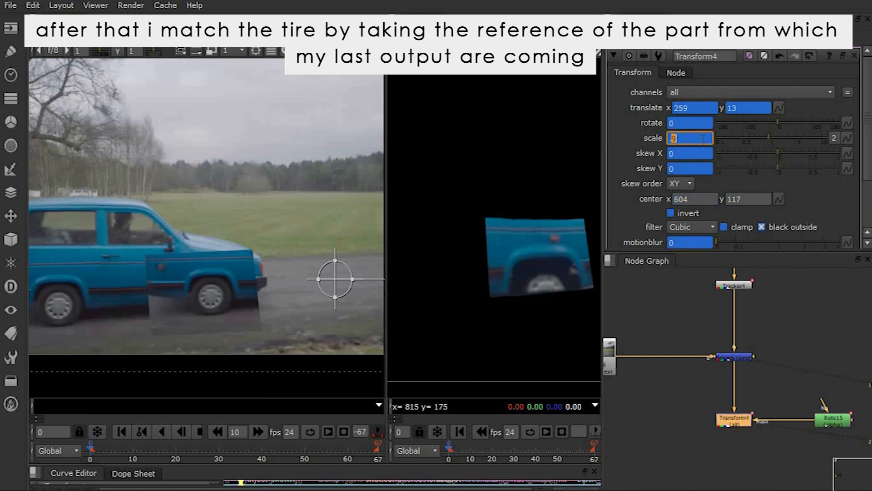
left_click_drag(278, 243, 328, 277)
left_click(703, 139)
key("Down")
key("Down")
key("Down")
key("Down")
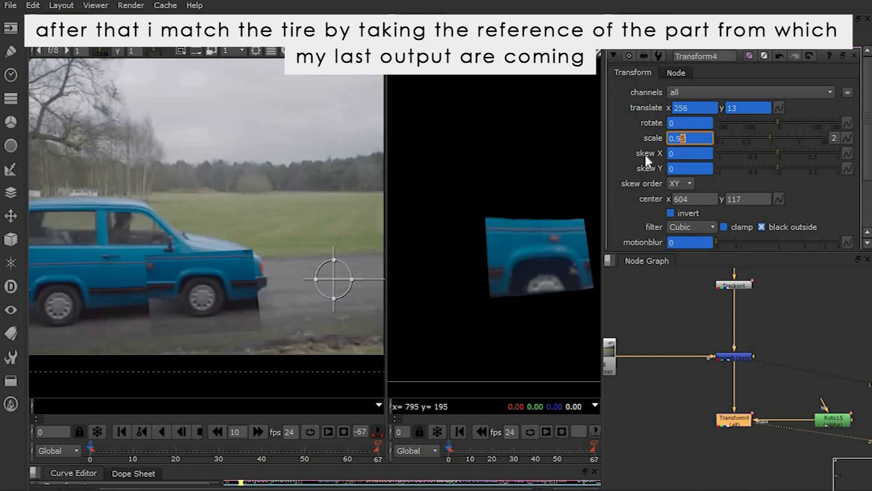
Nudge the masked transform's translate to x 244, y 7 at frame 0 so the copied tire fits the front wheel arch.
key("KP_4")
key("KP_4")
key("KP_4")
key("KP_4")
key("KP_4")
key("KP_4")
key("KP_4")
key("KP_4")
key("KP_4")
key("KP_4")
key("KP_4")
key("KP_4")
key("KP_2")
key("KP_2")
key("KP_2")
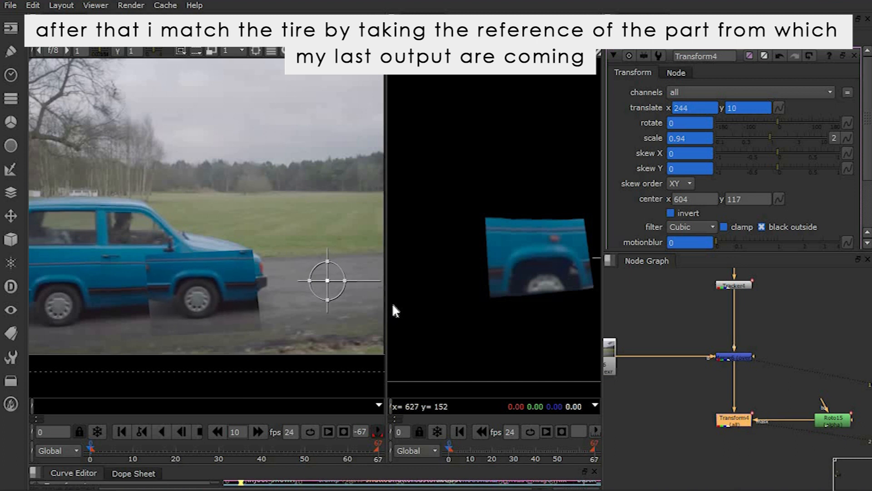
key("KP_2")
key("KP_2")
key("KP_2")
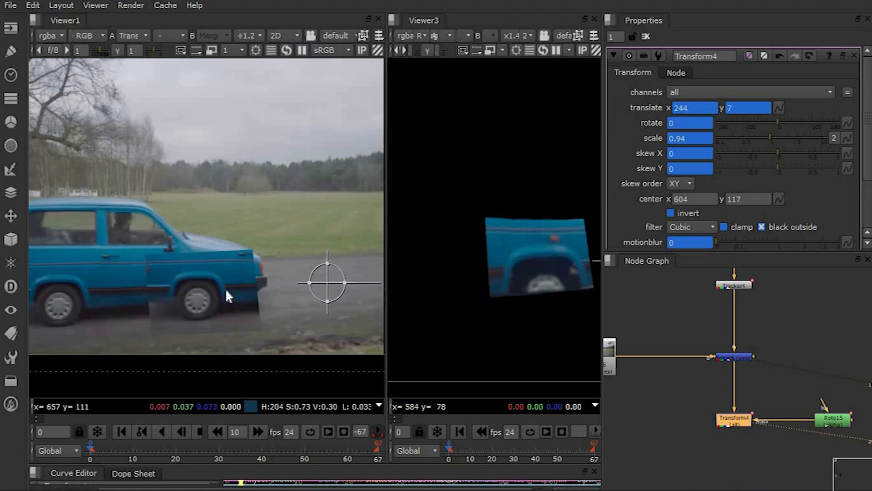
Open the Roto mask over the merge output and reposition its four-point shape around the front wheel area at frame 20.
double_click(834, 426)
left_click(812, 405)
key("1")
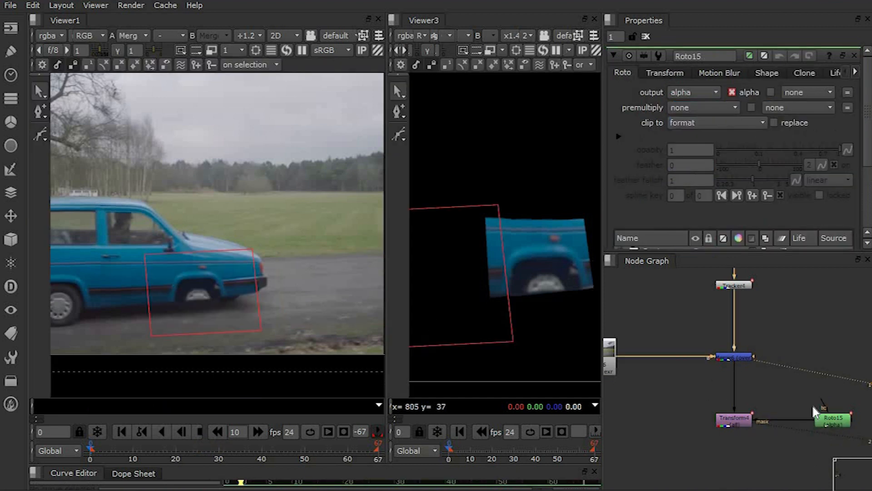
left_click(827, 419)
scroll(296, 198, "down", 1)
left_click(176, 449)
key("ctrl+a")
left_click_drag(208, 280, 251, 279)
left_click_drag(209, 248, 224, 254)
left_click_drag(214, 318, 232, 316)
left_click_drag(309, 314, 304, 309)
left_click_drag(302, 245, 298, 249)
Reposition the whole Roto shape over the front wheel area at frames 30, 40, 50 and 67.
left_click(219, 451)
key("ctrl+a")
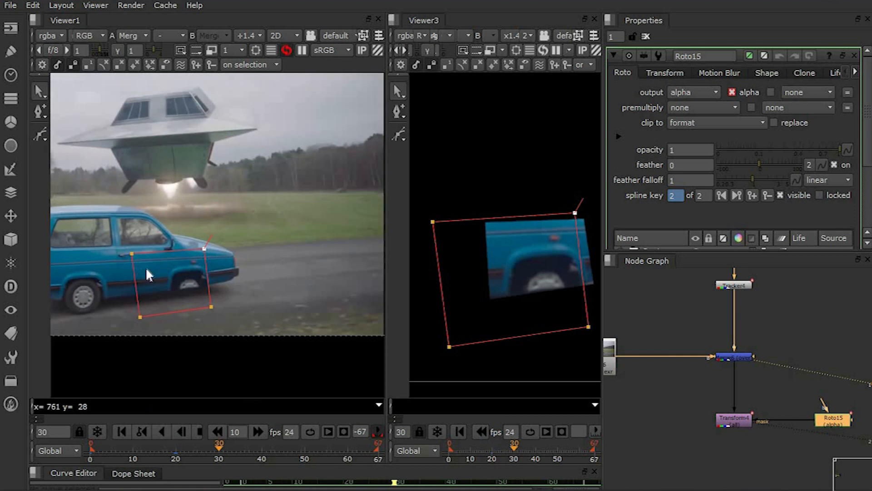
left_click(240, 363)
left_click_drag(191, 284, 215, 289)
left_click(263, 453)
key("ctrl+a")
left_click(305, 450)
left_click(323, 271)
left_click(378, 450)
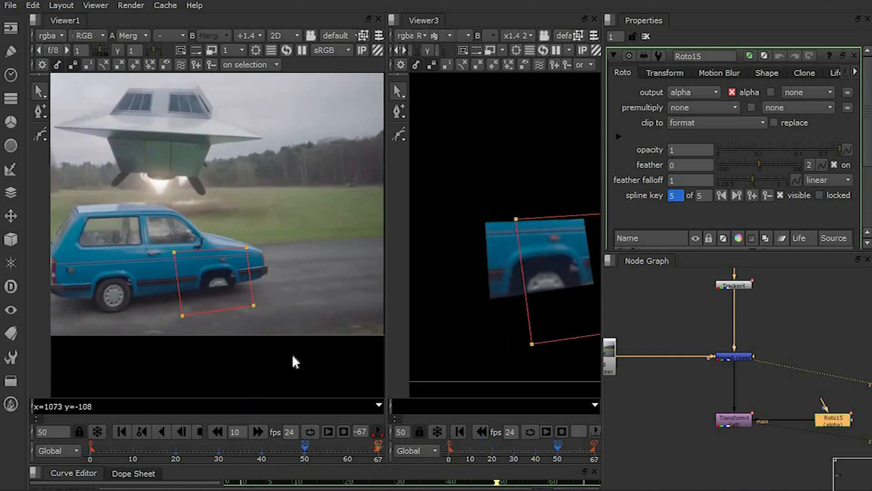
key("ctrl+a")
left_click_drag(219, 288, 230, 288)
left_click(359, 277)
At frame 67, translate the masked transform to x 234, y 16, comparing its output with the merge.
left_click(734, 419)
key("1")
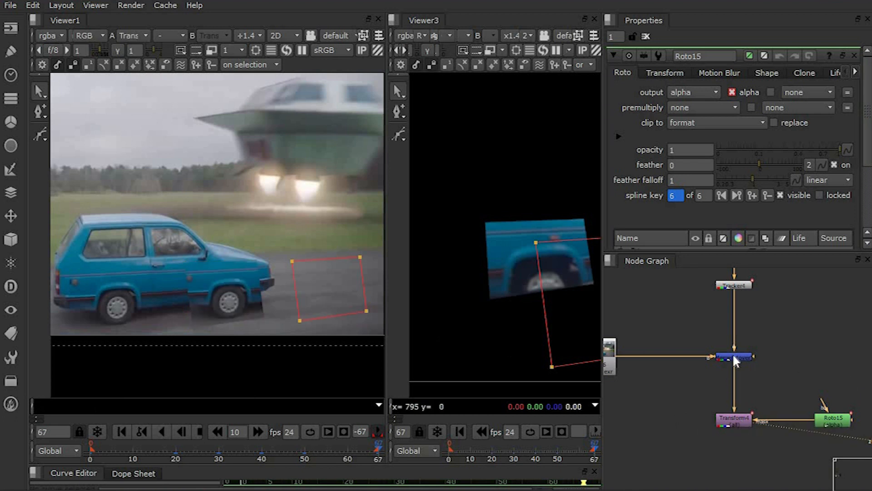
double_click(737, 419)
key("KP_8")
key("KP_8")
key("KP_8")
key("KP_8")
key("KP_8")
key("KP_8")
key("KP_8")
key("KP_4")
key("KP_4")
key("1")
key("2")
key("KP_8")
key("KP_8")
key("KP_4")
key("KP_4")
key("KP_4")
key("KP_4")
key("KP_4")
key("1")
key("2")
key("KP_4")
key("KP_4")
key("KP_4")
key("1")
scroll(289, 295, "up", 1)
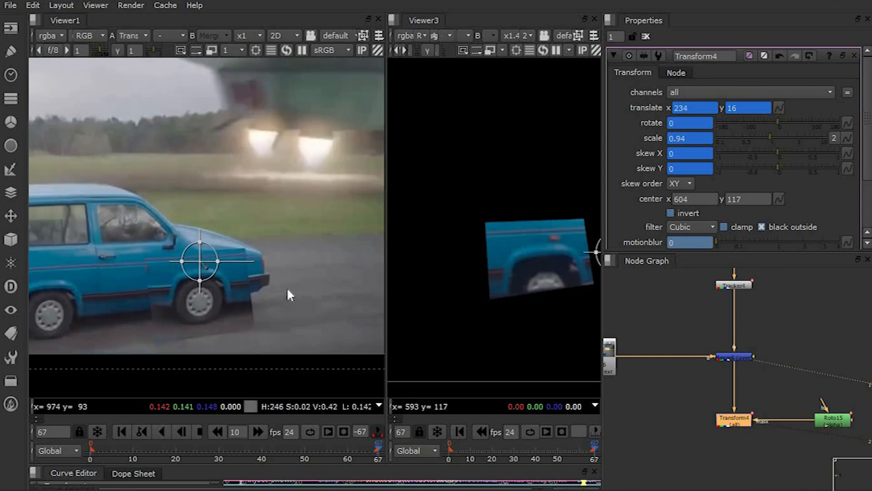
At frame 67, set the masked transform's scale to 0.92 and its translate to x 231, y 13, and hide the viewer overlay.
key("2")
key("Down")
key("Down")
key("1")
key("2")
key("KP_4")
key("KP_4")
key("KP_2")
key("KP_2")
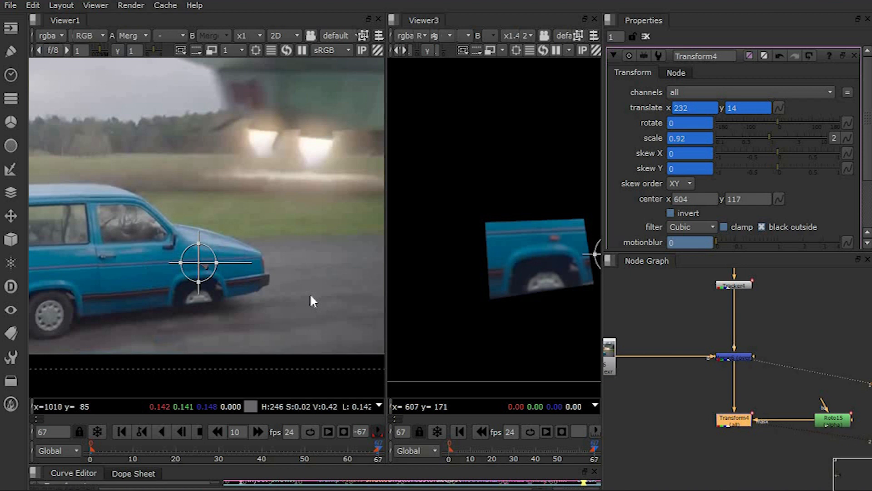
key("KP_4")
key("KP_2")
key("o")
right_click(239, 204)
left_click(259, 223)
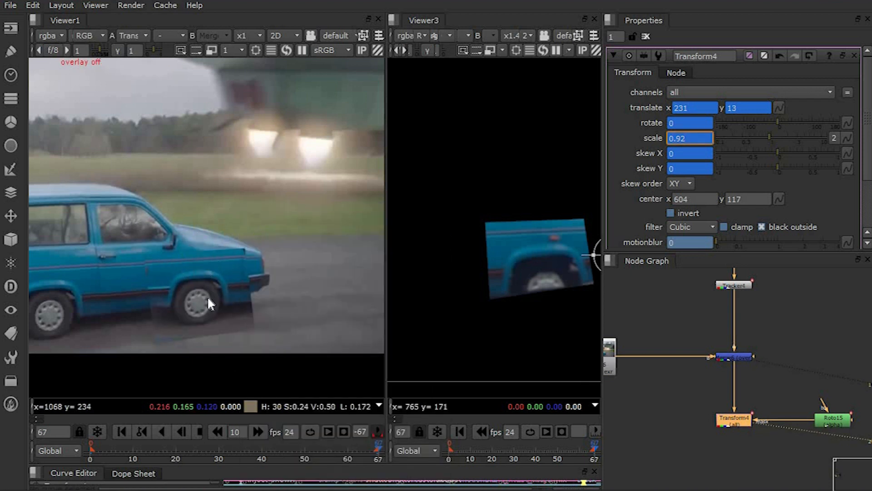
At frame 47, nudge the masked transform's translate to about x 228.88, y 15.21 and hide the viewer overlay.
left_click(292, 447)
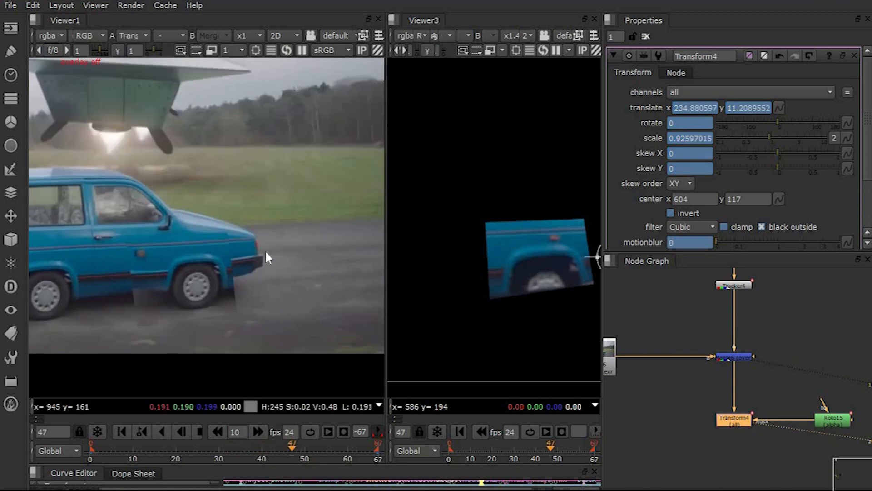
key("o")
key("KP_4")
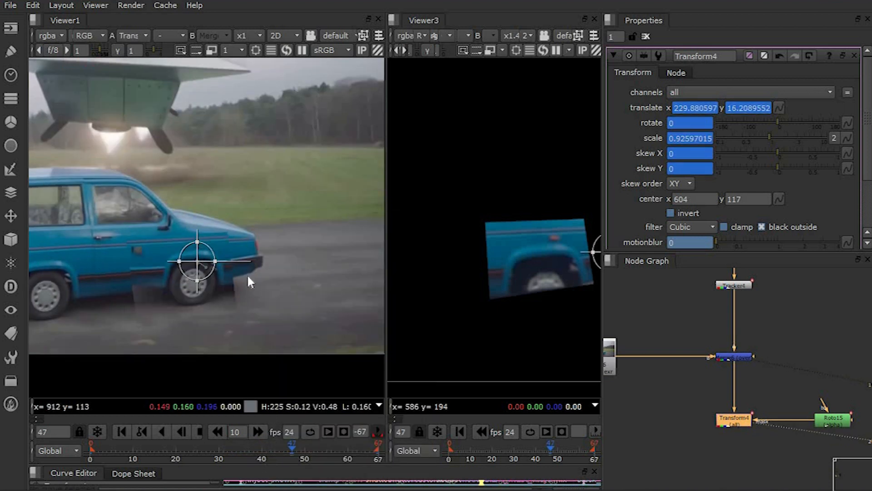
key("KP_4")
right_click(276, 217)
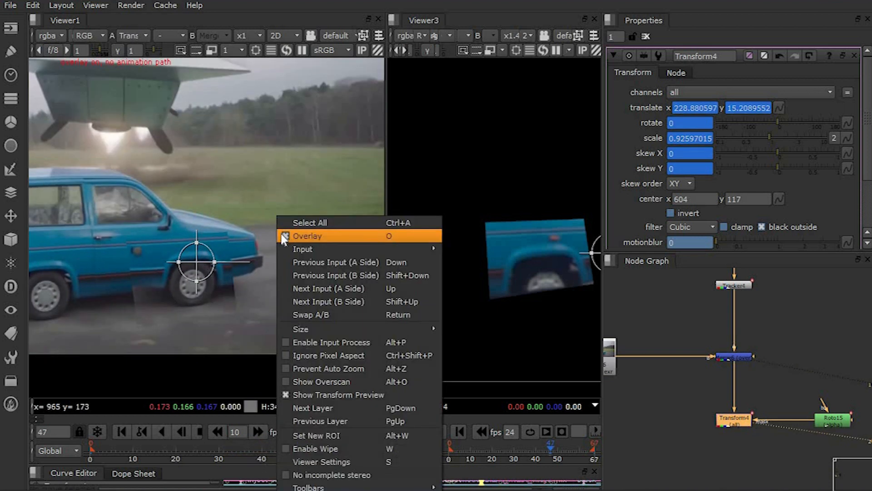
left_click(289, 237)
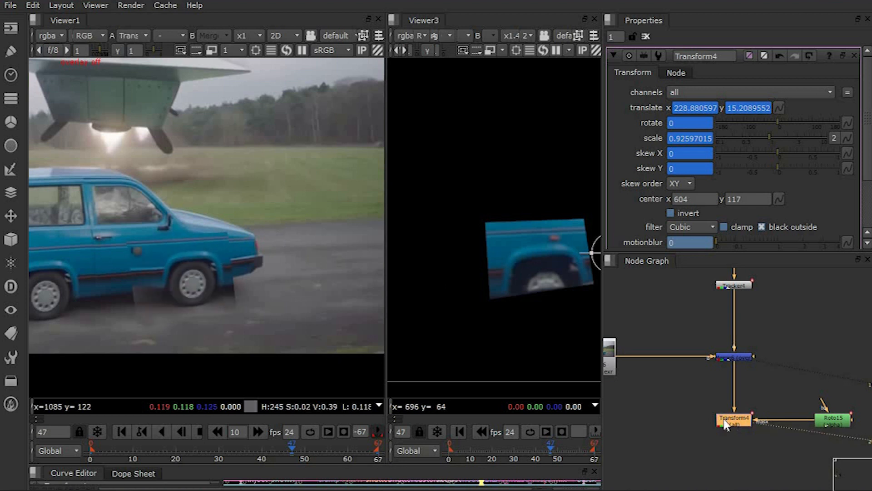
Find the earlier Transform1 node and its Roto1 mask in another branch of the node tree and select both for copying.
scroll(726, 415, "down", 4)
scroll(729, 399, "up", 2)
middle_click_drag(814, 471, 734, 444)
middle_click_drag(709, 418, 711, 435)
scroll(776, 439, "down", 4)
middle_click_drag(836, 388, 418, 381)
middle_click_drag(700, 349, 719, 385)
scroll(719, 385, "up", 3)
scroll(766, 404, "up", 3)
middle_click_drag(766, 411, 800, 437)
left_click_drag(686, 359, 808, 406)
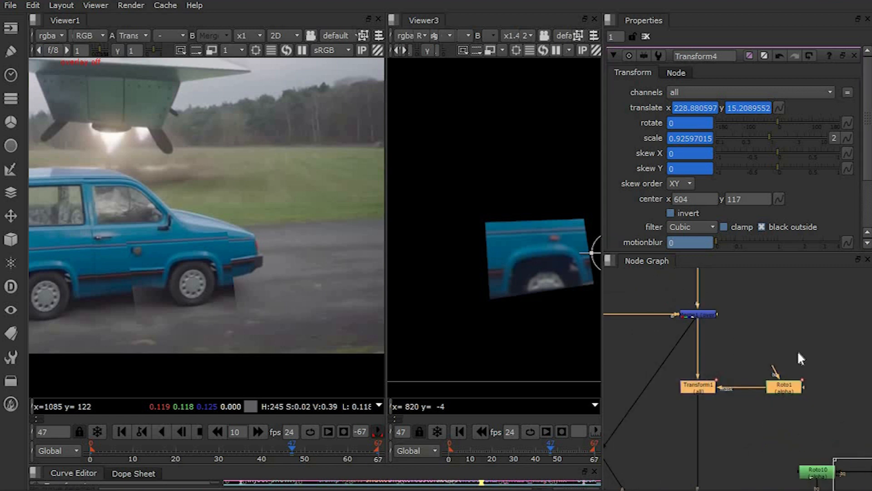
Remove the current masked transform and its Roto mask from below the final merge.
scroll(798, 352, "down", 8)
middle_click_drag(764, 382, 869, 384)
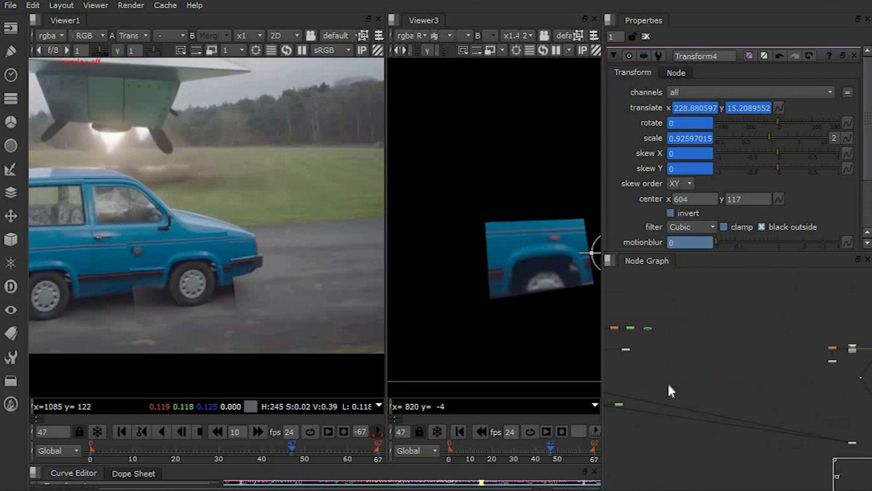
left_click_drag(758, 449, 700, 434)
scroll(699, 434, "up", 4)
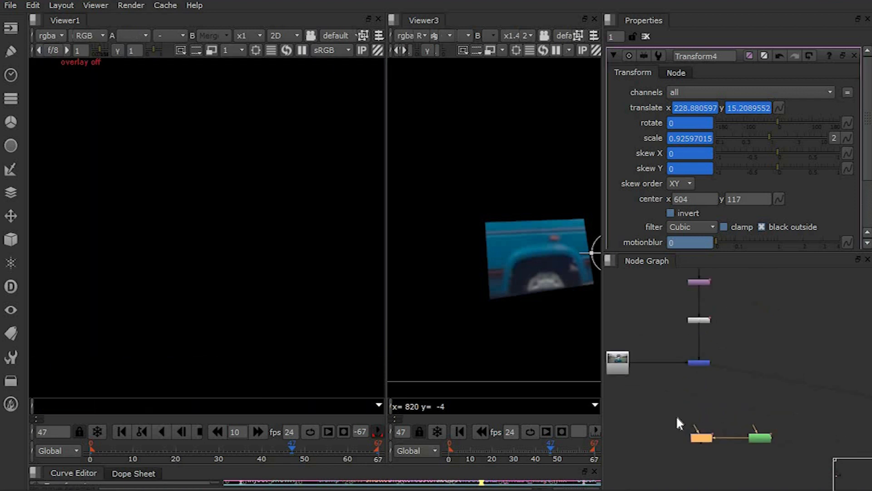
scroll(741, 456, "down", 5)
middle_click_drag(722, 446, 701, 446)
key("Delete")
Paste the copied transform and Roto pair below the final merge and view the new transform in Viewer1.
scroll(688, 428, "up", 4)
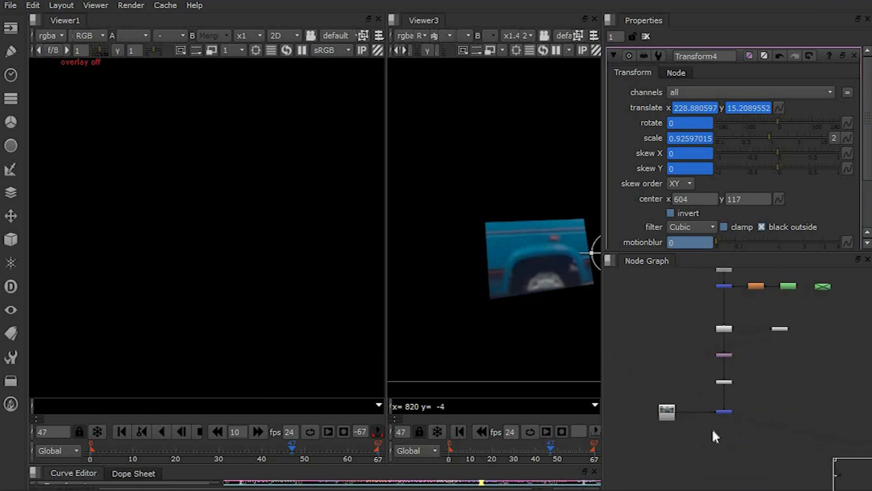
middle_click_drag(715, 412, 741, 396)
scroll(729, 443, "up", 3)
key("ctrl+v")
left_click_drag(732, 444, 818, 433)
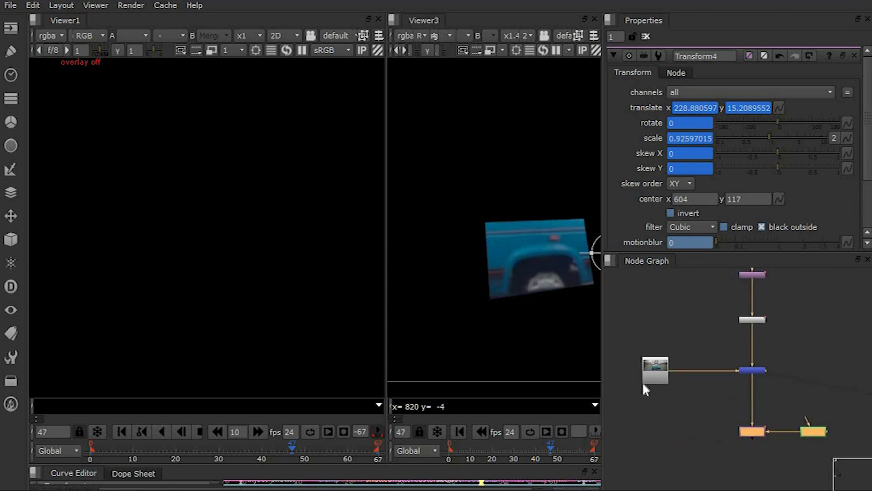
left_click(719, 329)
left_click(752, 431)
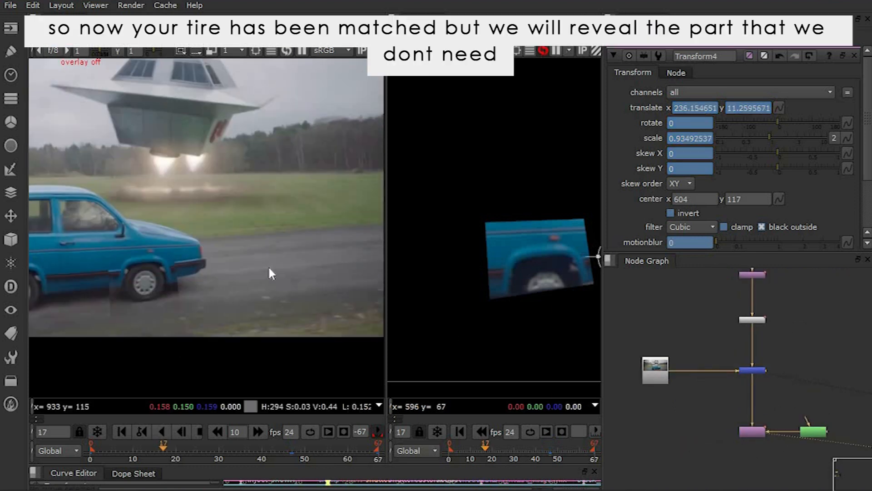
Add a new Roto node below the masked transform and view the final merge at frame 17 with the overlay on.
scroll(727, 409, "down", 5)
scroll(777, 358, "up", 3)
middle_click_drag(777, 358, 744, 410)
scroll(772, 408, "down", 3)
scroll(156, 293, "up", 1)
middle_click_drag(156, 293, 213, 304)
middle_click_drag(621, 400, 780, 416)
scroll(736, 400, "down", 4)
scroll(697, 436, "up", 3)
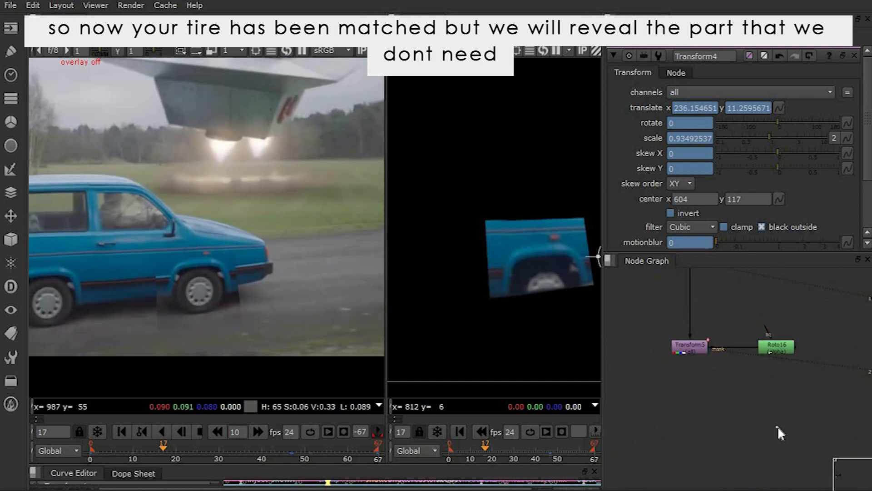
key("o")
left_click_drag(788, 432, 801, 436)
middle_click_drag(689, 349, 686, 448)
left_click(687, 362)
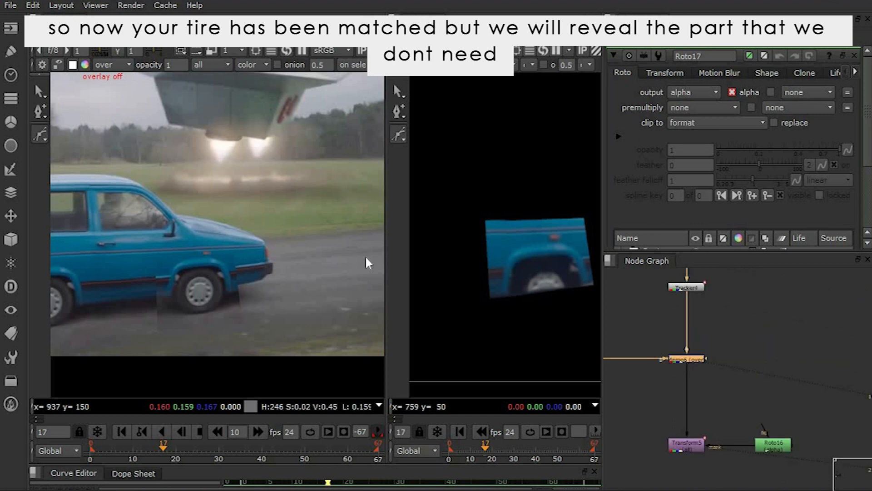
scroll(220, 334, "up", 2)
right_click(235, 272)
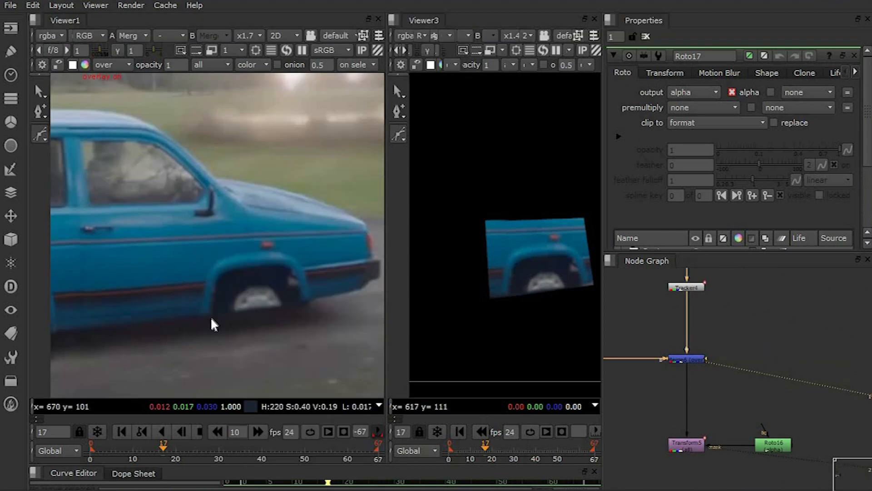
Draw a closed Roto shape over the car's front body at frame 17, tracing the wheel arch to leave the wheel outside.
left_click(206, 335)
left_click(216, 295)
left_click(219, 277)
scroll(230, 268, "up", 2)
left_click(244, 266)
left_click(308, 263)
left_click(325, 278)
left_click(330, 313)
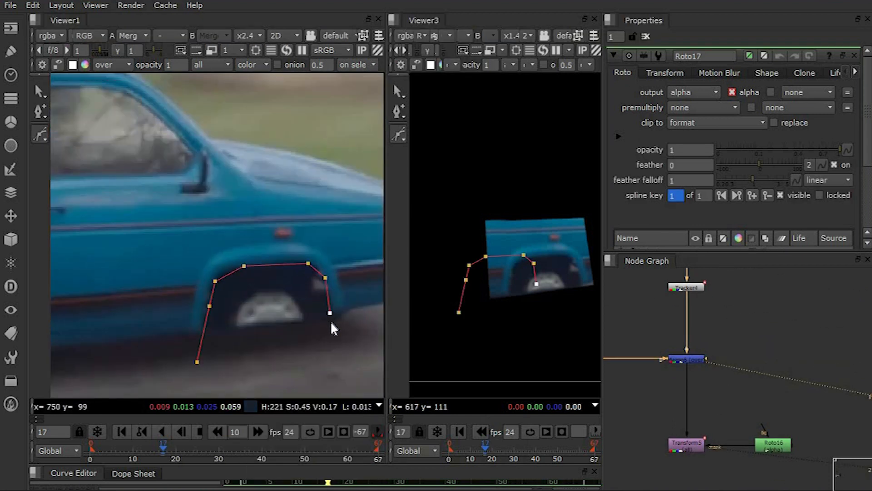
scroll(329, 321, "down", 2)
left_click(161, 339)
left_click(205, 341)
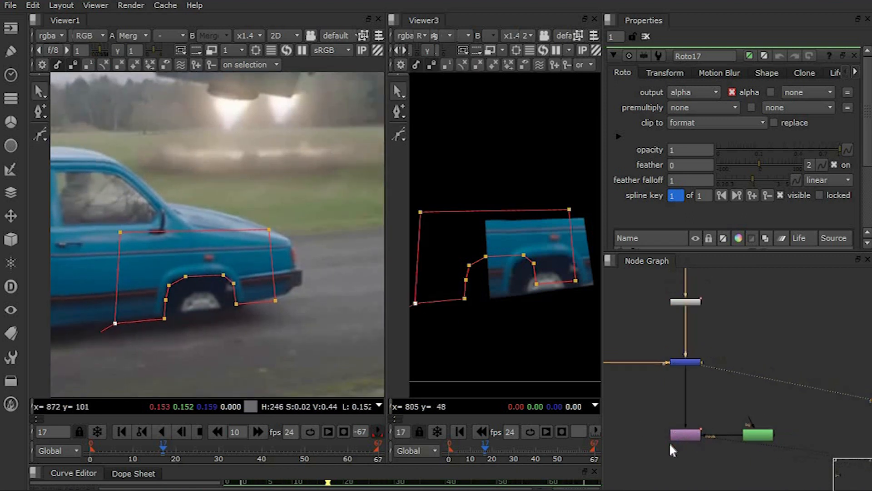
Add a Keymix node below the masked transform and connect the wheel-arch Roto to its mask input.
key("space")
left_click(411, 393)
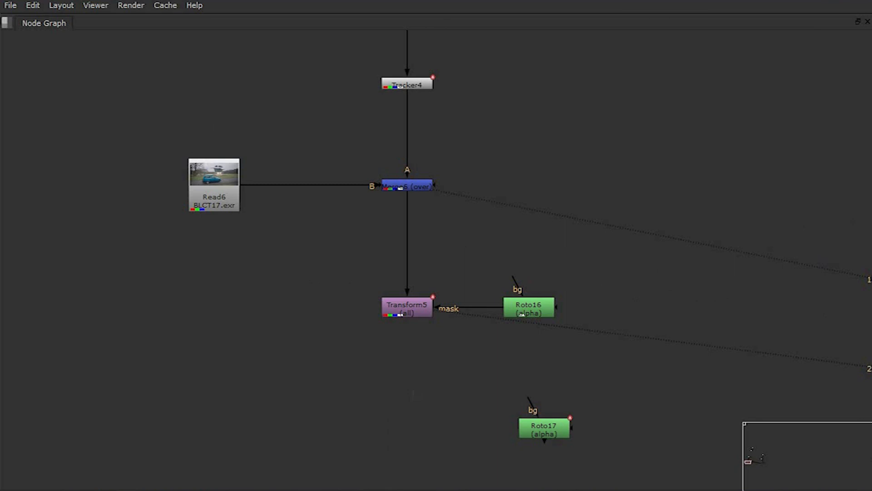
key("Tab")
type("keymix")
key("Return")
left_click_drag(382, 375, 541, 418)
left_click_drag(411, 405, 409, 423)
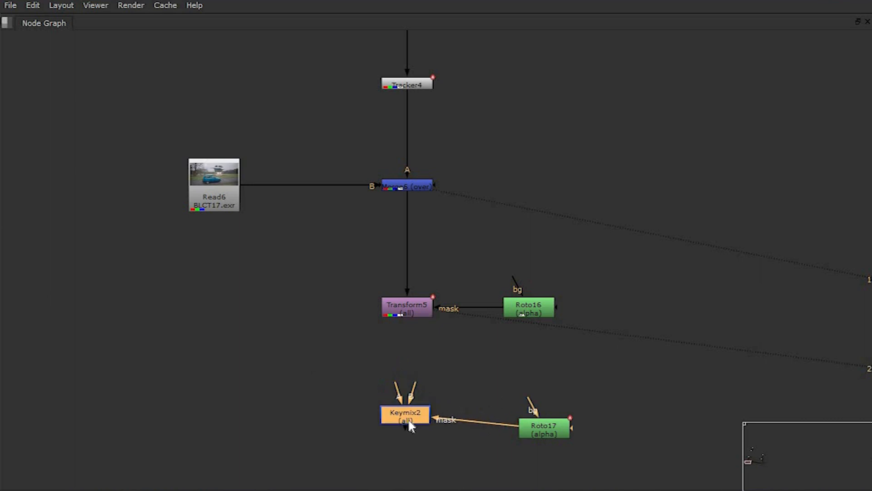
Connect the Keymix A input to the merge through a Dot and its B input to the masked transform.
left_click(296, 334)
key(".")
left_click_drag(296, 331, 395, 190)
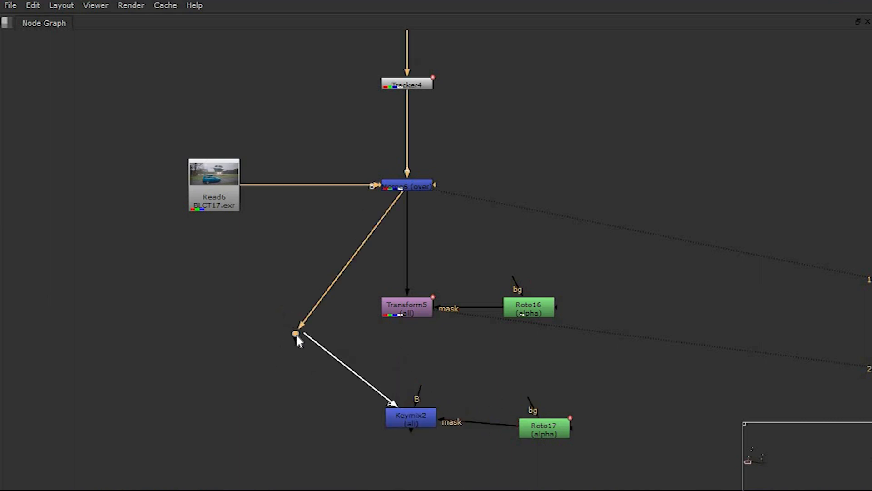
left_click_drag(420, 385, 408, 311)
right_click(485, 381)
key("Escape")
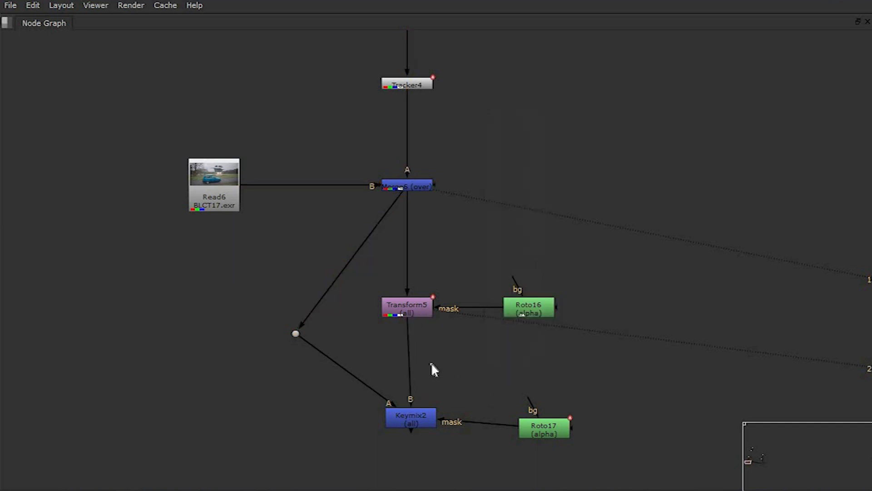
View the masked transform and the Keymix output in Viewer1.
key("space")
scroll(712, 377, "down", 4)
middle_click_drag(623, 394, 722, 409)
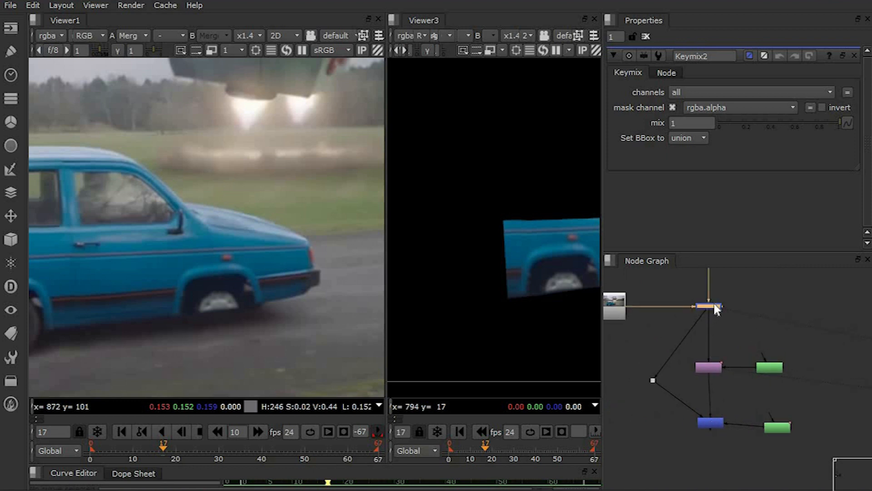
left_click(713, 368)
key("1")
left_click(710, 420)
key("1")
scroll(669, 367, "down", 3)
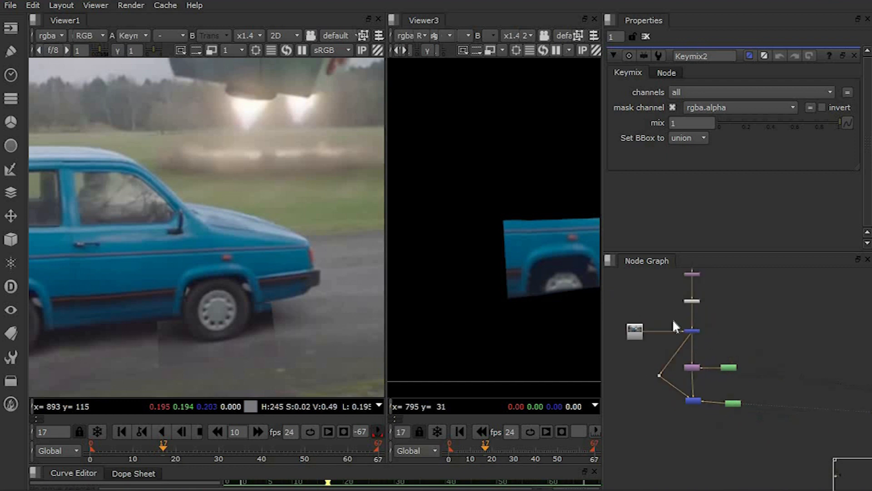
Compare the Keymix output with the merge in Viewer1, examining the patch edges on the road around the front wheel.
key("1")
key("2")
key("1")
middle_click_drag(227, 359, 228, 304)
key("2")
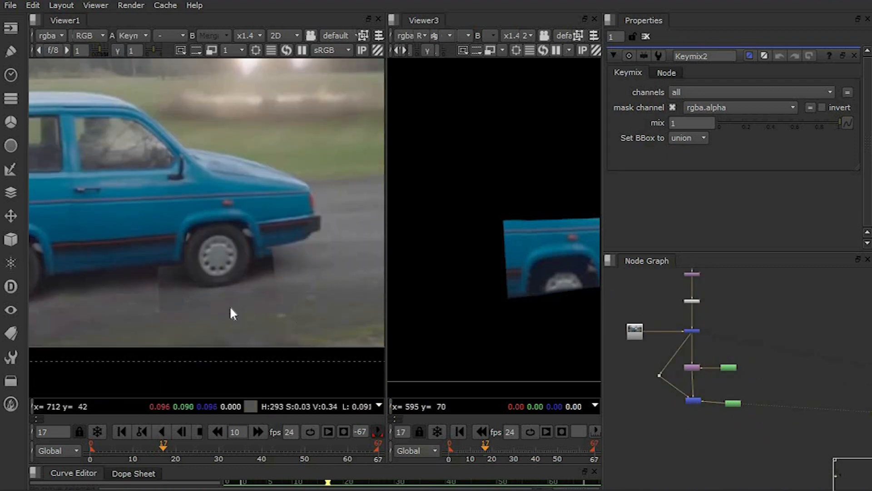
scroll(224, 312, "up", 3)
key("1")
key("2")
key("1")
key("2")
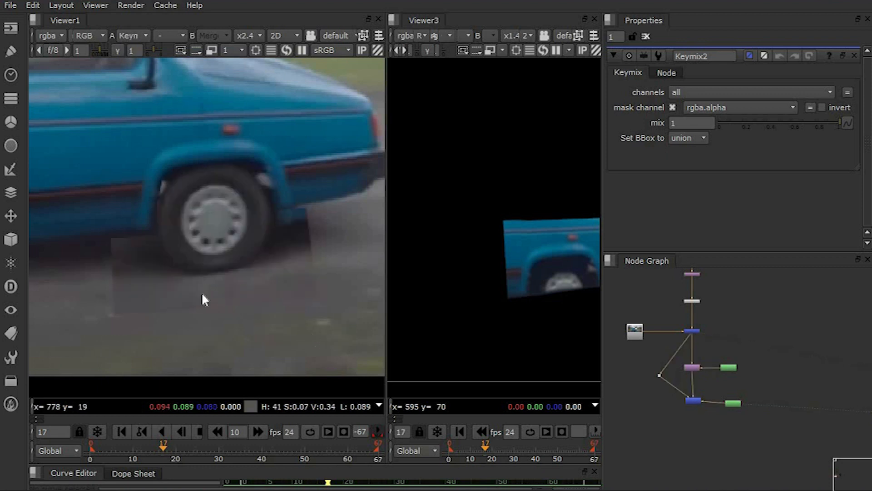
scroll(704, 403, "up", 3)
Add a new Roto node and draw a closed four-point shape on the road below the front wheel.
left_click(756, 391)
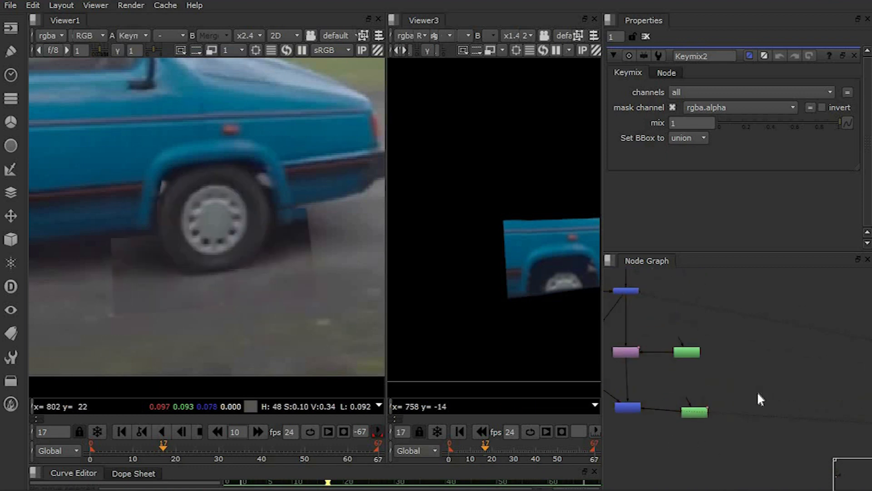
key("o")
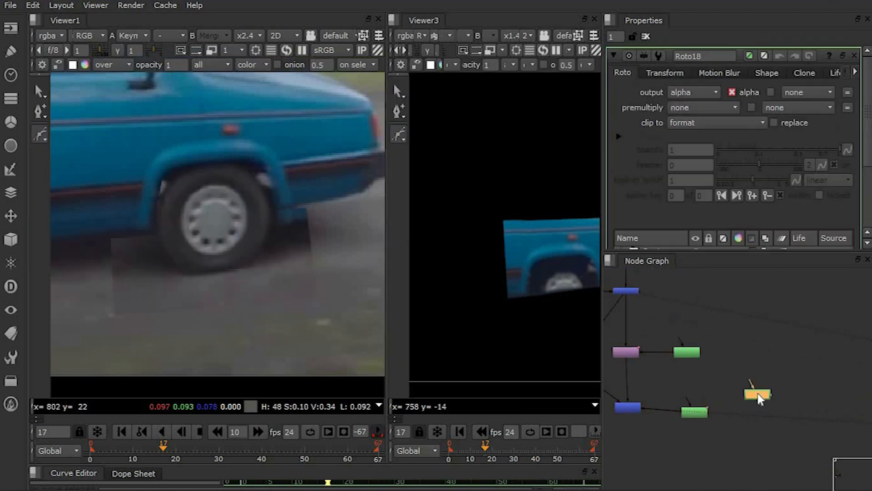
left_click(96, 292)
left_click(349, 267)
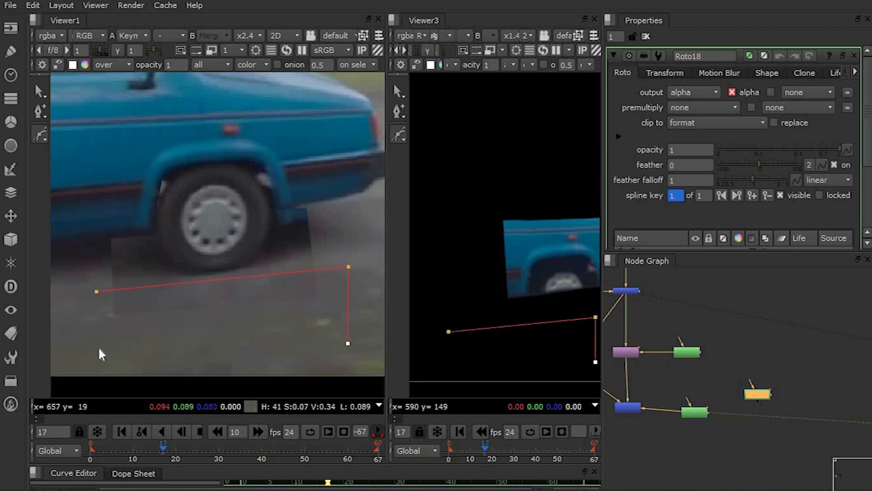
left_click(96, 292)
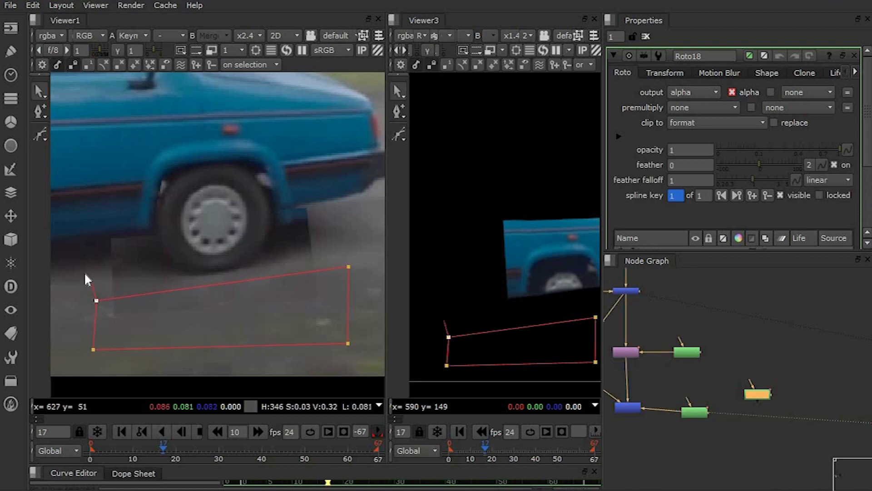
Feather the road shape's upper edge toward the wheel and connect its Roto into the wheel-arch Roto.
left_click_drag(91, 280, 80, 265)
mouse_move(346, 278)
left_mouse_down()
mouse_move(347, 252)
mouse_move(348, 263)
left_mouse_up()
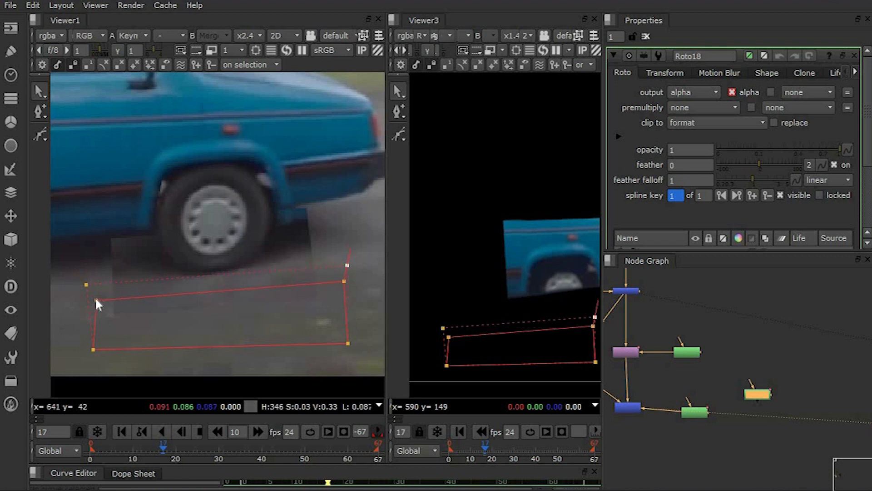
left_click_drag(764, 395, 691, 391)
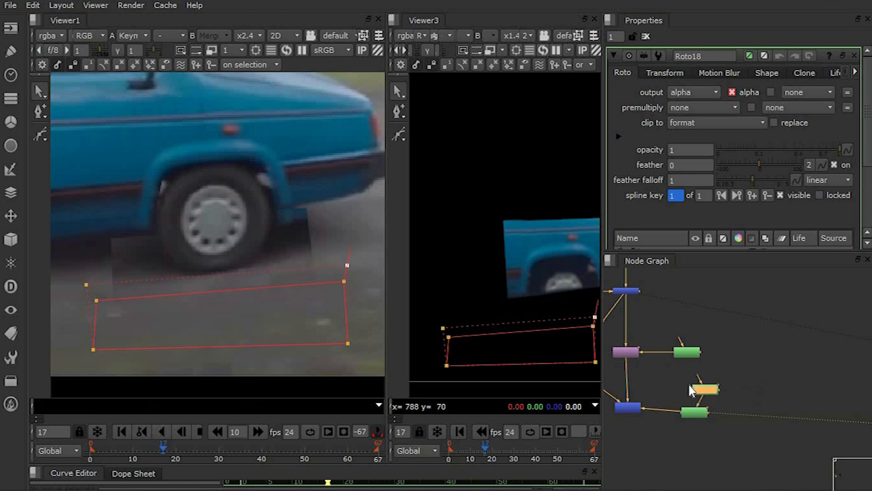
Add another Roto node and draw a closed shape over the lower body and road behind the front wheel.
left_click(771, 392)
key("o")
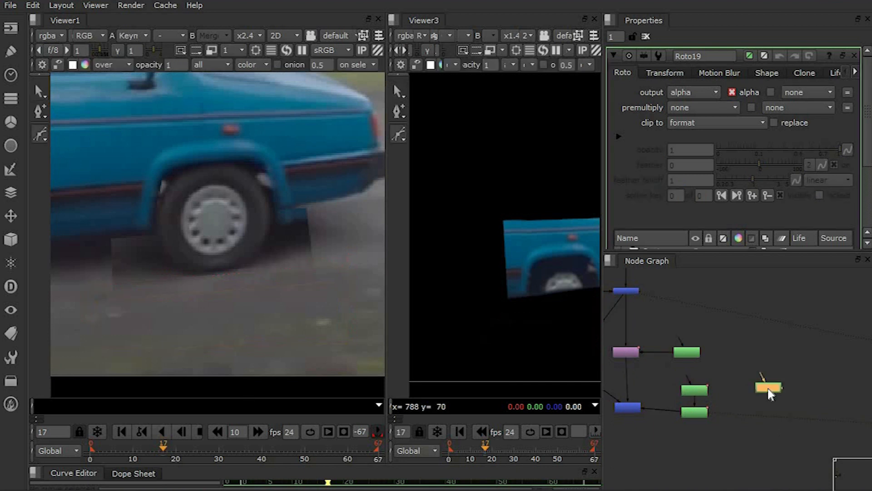
left_click(142, 203)
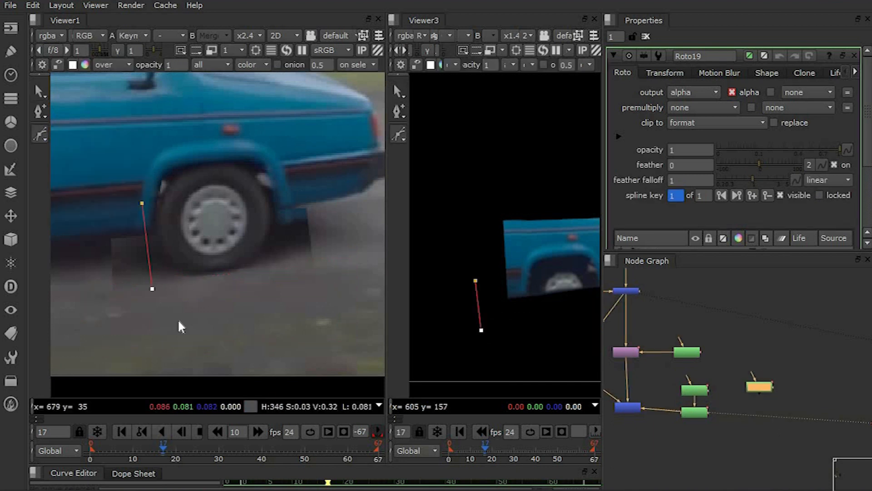
left_click(89, 335)
left_click(75, 244)
left_click(83, 211)
left_click(128, 202)
left_click(141, 203)
Pull the shape's wheel-side edge away from the tyre and feather it toward the wheel.
mouse_move(128, 202)
left_mouse_down()
mouse_move(113, 206)
mouse_move(132, 216)
left_mouse_up()
left_click(152, 287)
left_click_drag(179, 320, 171, 322)
left_click_drag(172, 321, 212, 321, "ctrl")
left_click_drag(159, 284, 166, 271)
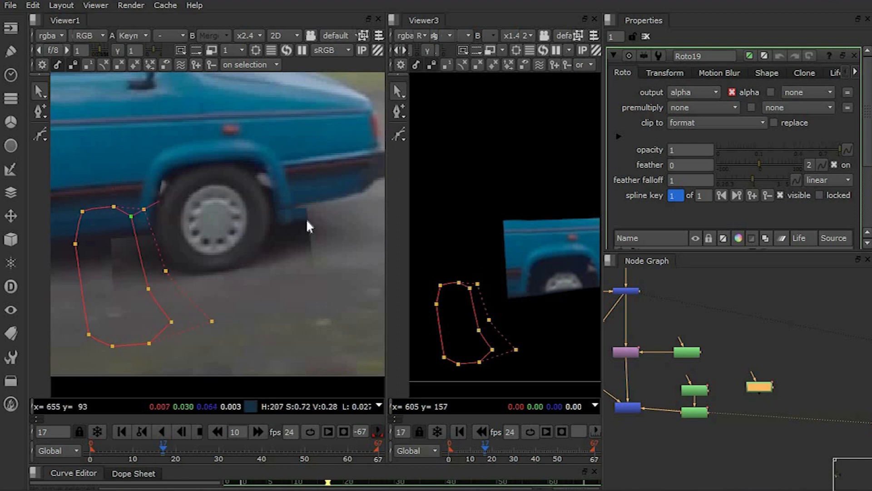
Draw a second closed shape in the same Roto over the bumper and road ahead of the front wheel.
middle_click_drag(307, 220, 289, 221)
left_click(770, 388)
left_click(39, 135)
left_click(258, 178)
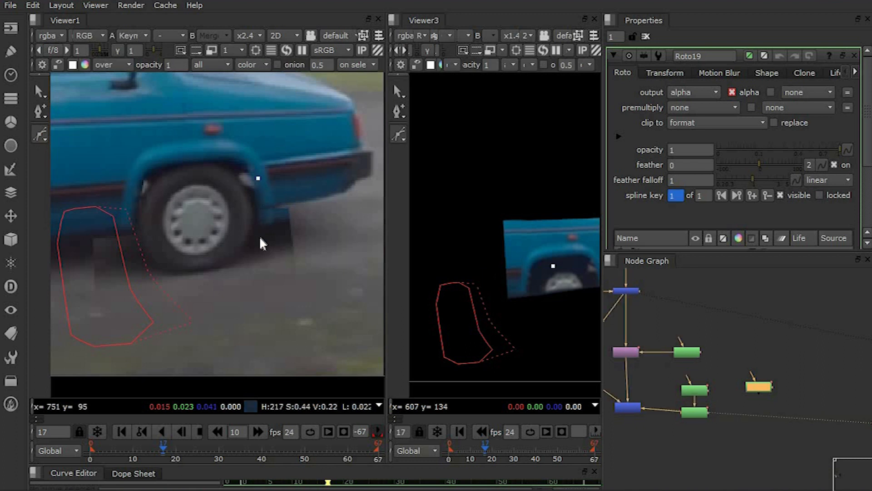
left_click(334, 305)
left_click(345, 243)
left_click(326, 175)
left_click(309, 170)
left_click(260, 178)
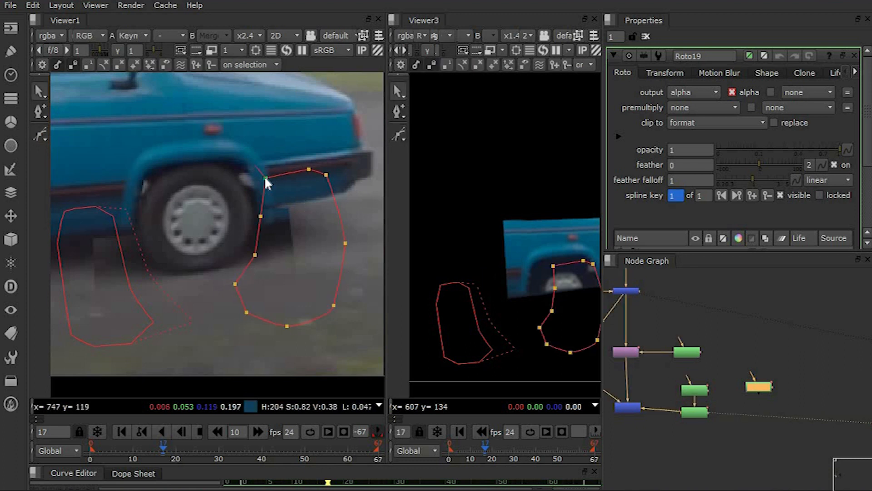
Feather the second shape's wheel-side edge toward the tyre and connect its Roto into the road Roto.
mouse_move(261, 216)
left_mouse_down()
mouse_move(271, 216)
mouse_move(254, 214)
left_mouse_up()
left_click_drag(255, 254, 235, 249)
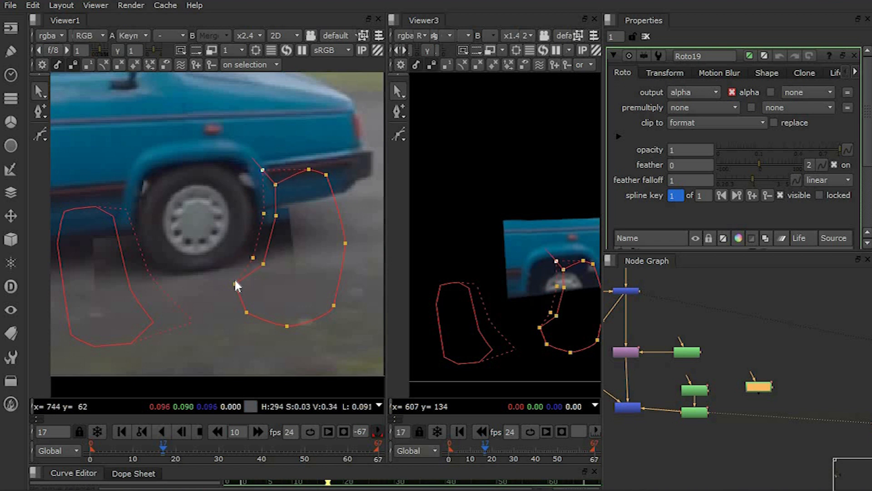
scroll(310, 260, "down", 1)
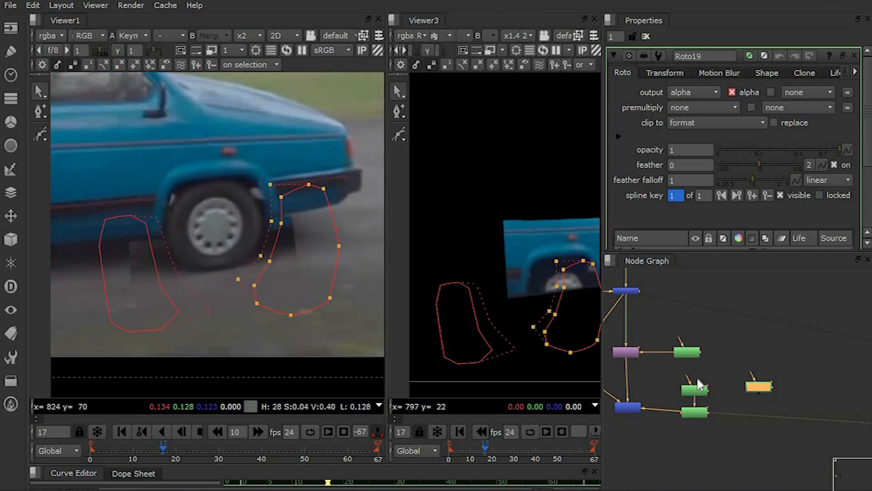
scroll(773, 372, "down", 3)
left_click_drag(680, 318, 706, 393)
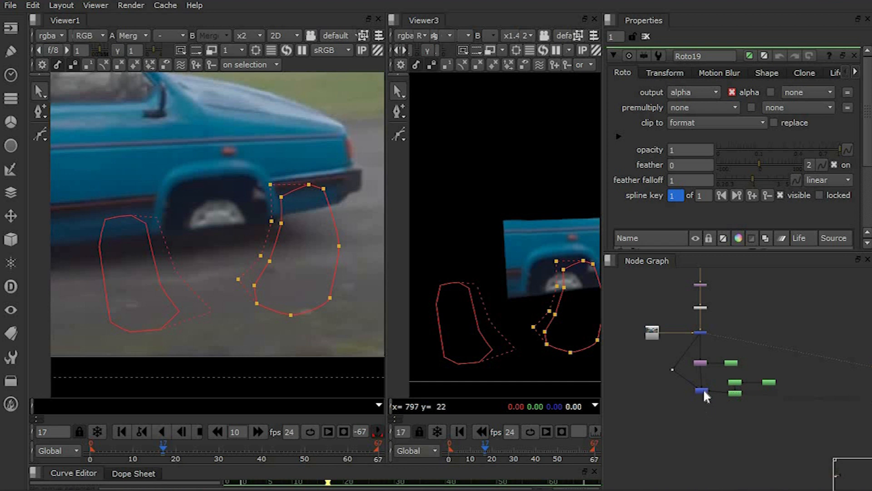
Turn the viewer overlay off and compare the Keymix output with the merge in Viewer1.
key("o")
scroll(275, 239, "down", 4)
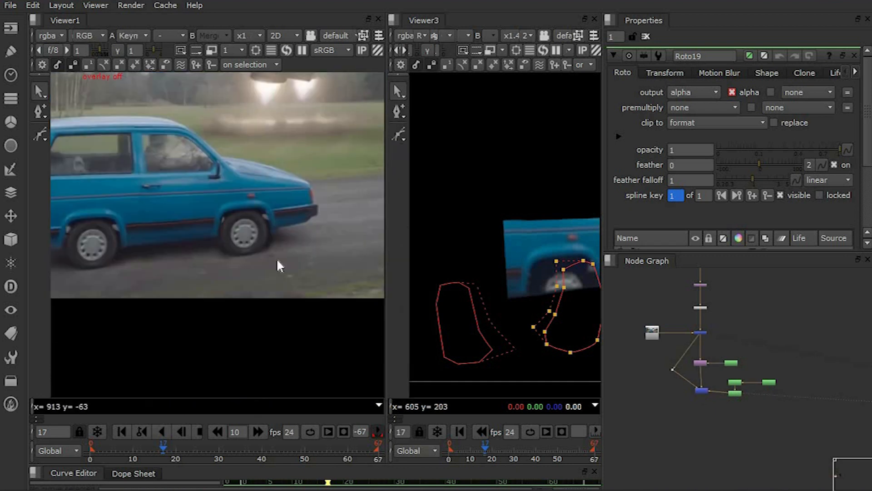
scroll(284, 231, "down", 2)
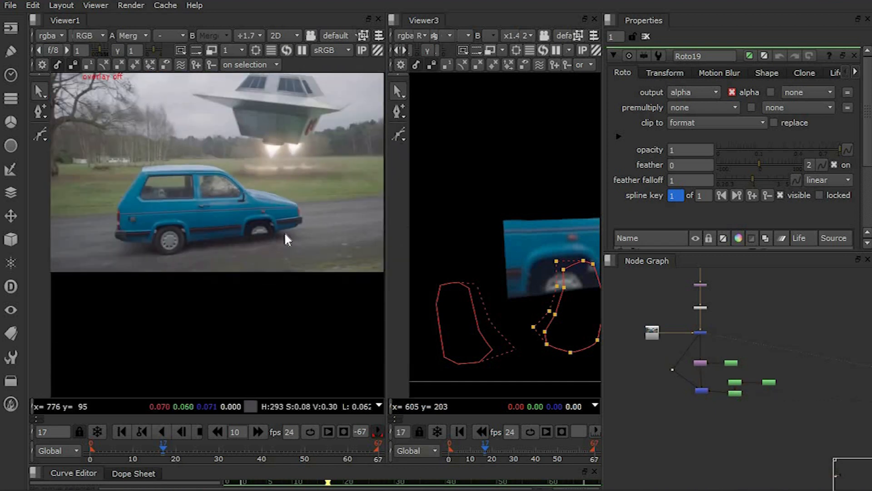
key("ctrl+z")
key("ctrl+shift+z")
key("ctrl+z")
key("ctrl+shift+z")
Copy the prepared reveal Roto chain, including its orange node, from the finished node tree.
middle_click_drag(699, 418, 698, 421)
scroll(697, 421, "down", 3)
middle_click_drag(790, 425, 623, 411)
scroll(770, 405, "up", 3)
scroll(771, 405, "up", 1)
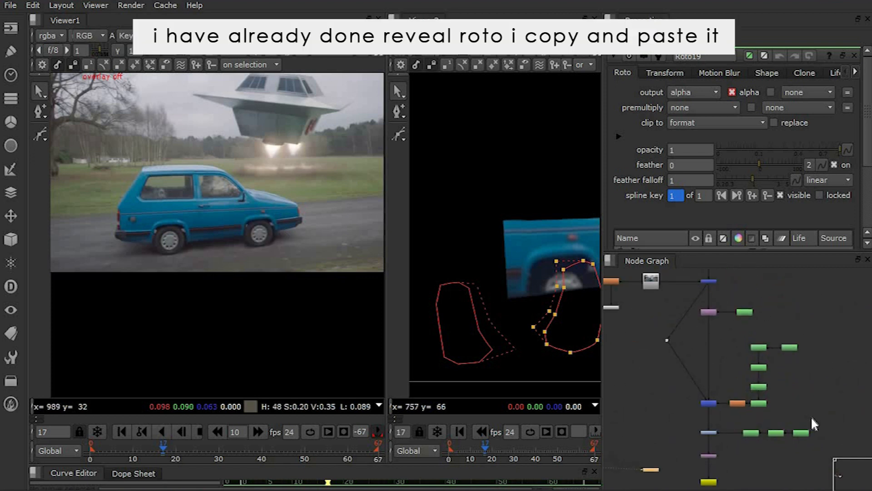
left_click_drag(814, 417, 723, 332)
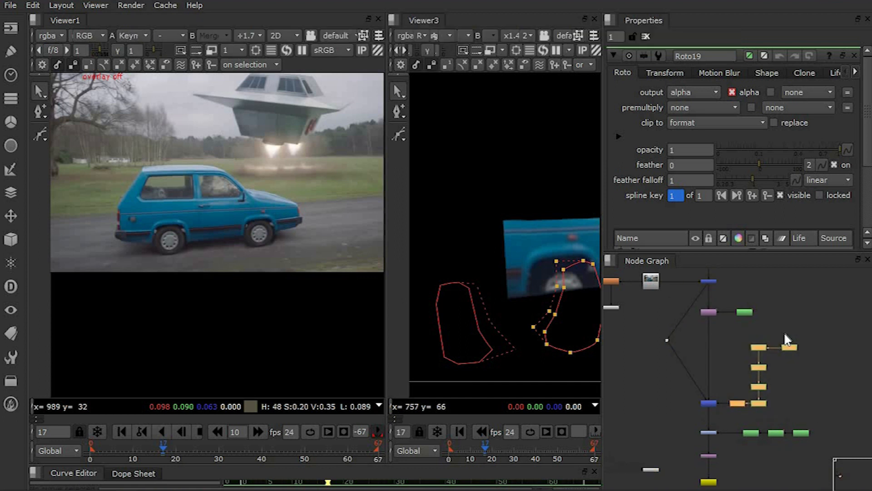
Remove the three Roto nodes feeding the new Keymix mask.
scroll(780, 349, "down", 6)
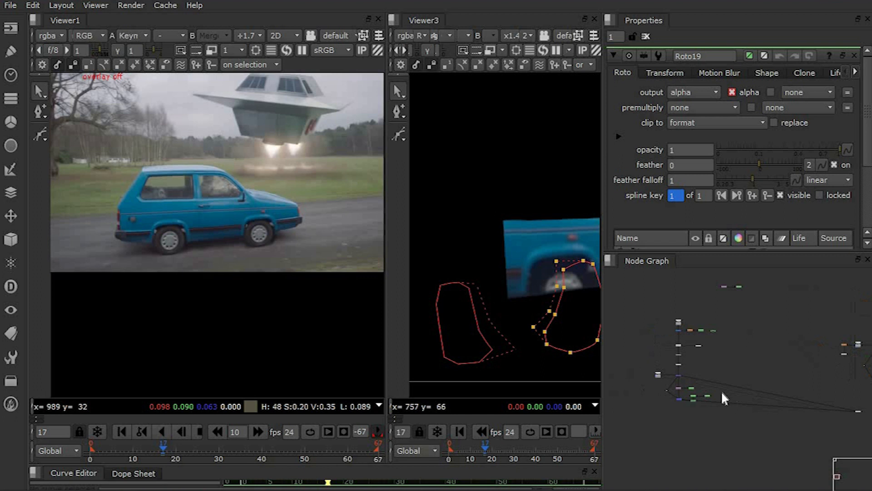
key("space")
middle_click_drag(406, 335, 348, 325)
scroll(338, 324, "up", 8)
left_click_drag(404, 398, 266, 361)
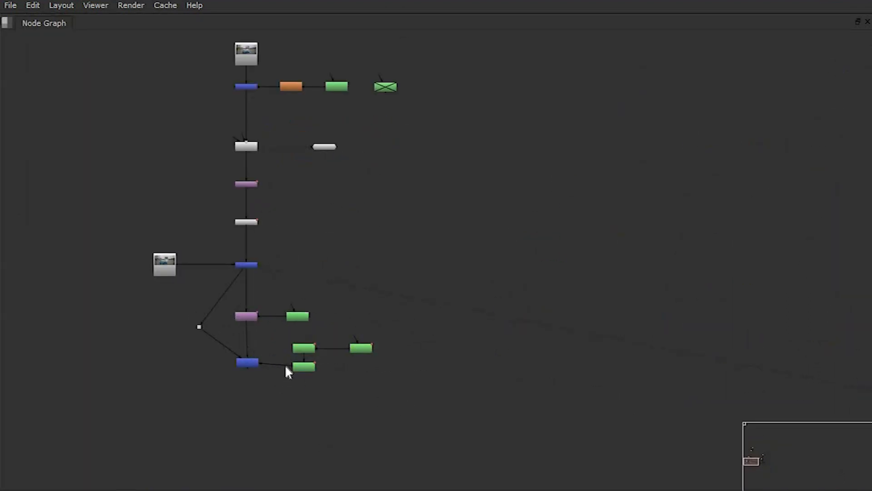
left_click_drag(301, 352, 518, 119)
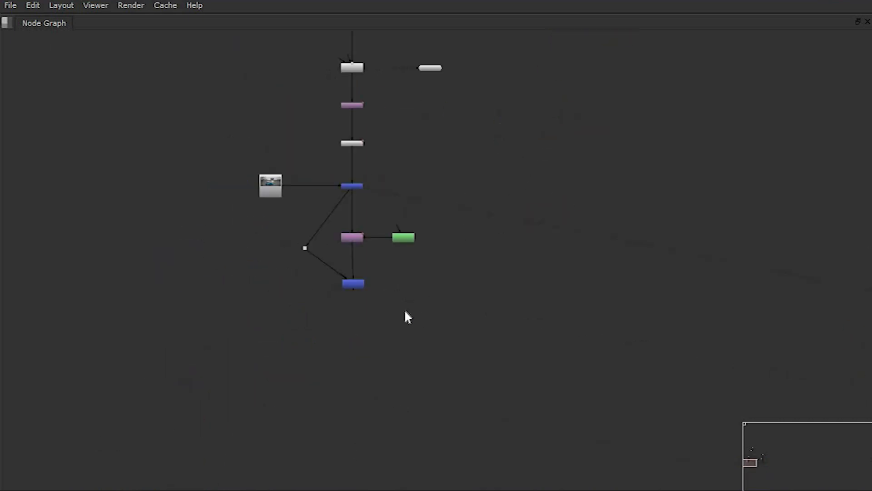
Paste the copied reveal Roto chain beside the Keymix and connect its orange node to the mask input.
key("ctrl+v")
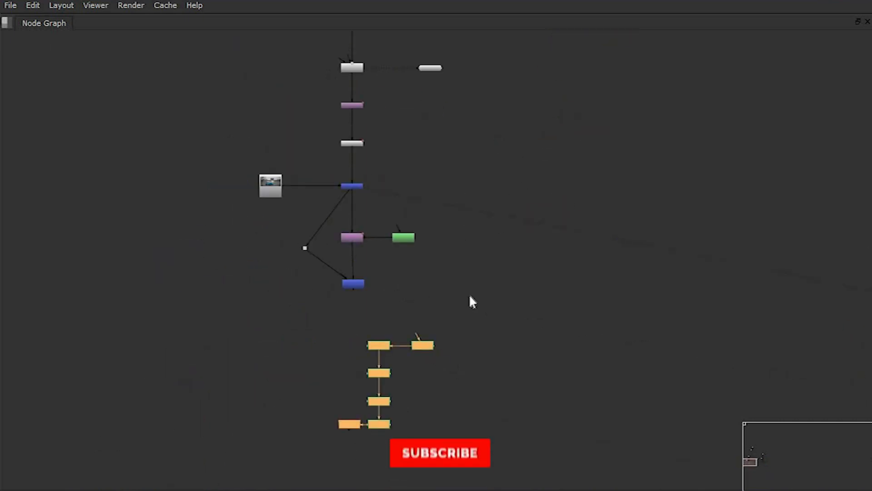
left_click_drag(422, 345, 479, 265)
scroll(364, 300, "up", 3)
left_click_drag(345, 268, 465, 381)
scroll(340, 357, "up", 3)
left_click_drag(321, 355, 475, 375)
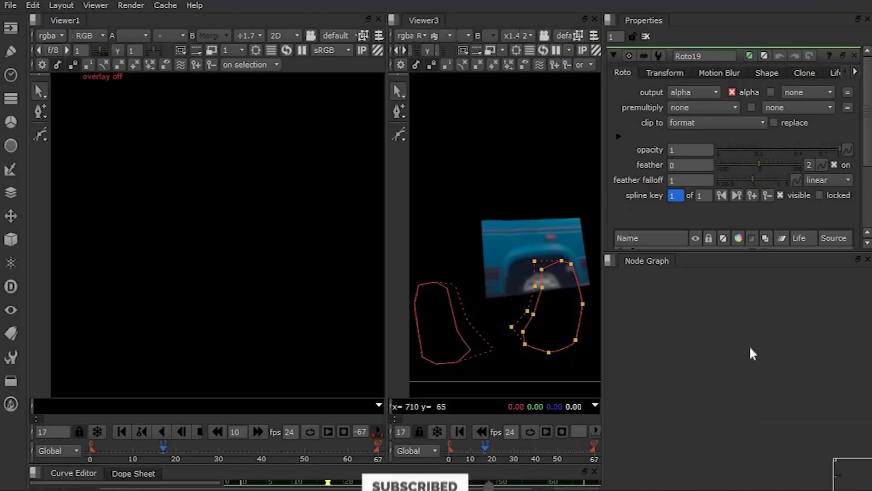
Compare the original plate, the Keymix output and the merge in Viewer1 at frame 17.
scroll(722, 355, "down", 6)
middle_click_drag(609, 295, 638, 339)
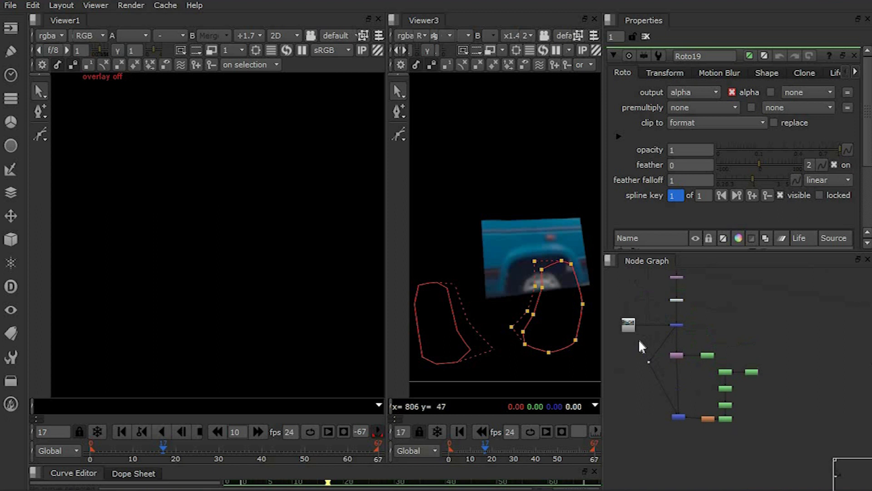
key("1")
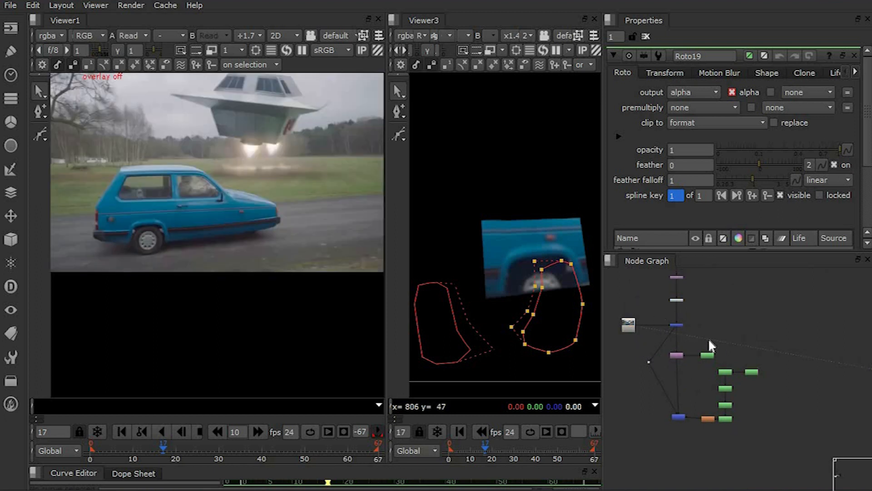
left_click(678, 416)
key("1")
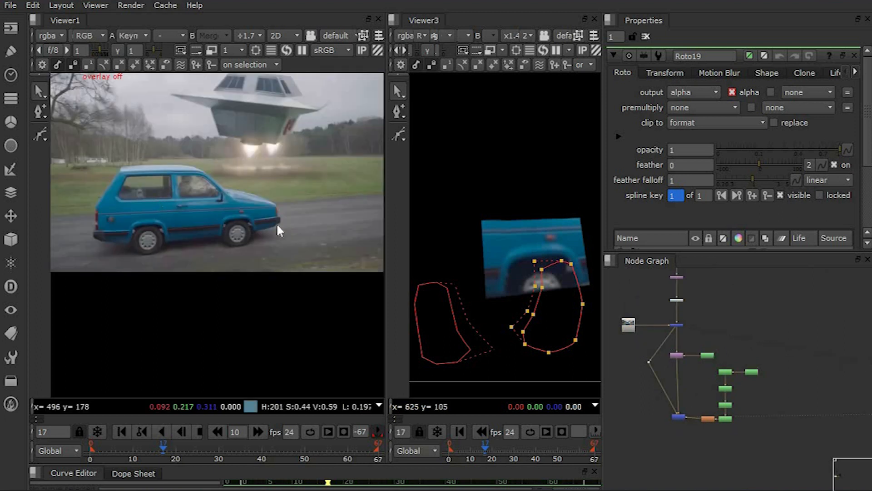
key("2")
key("1")
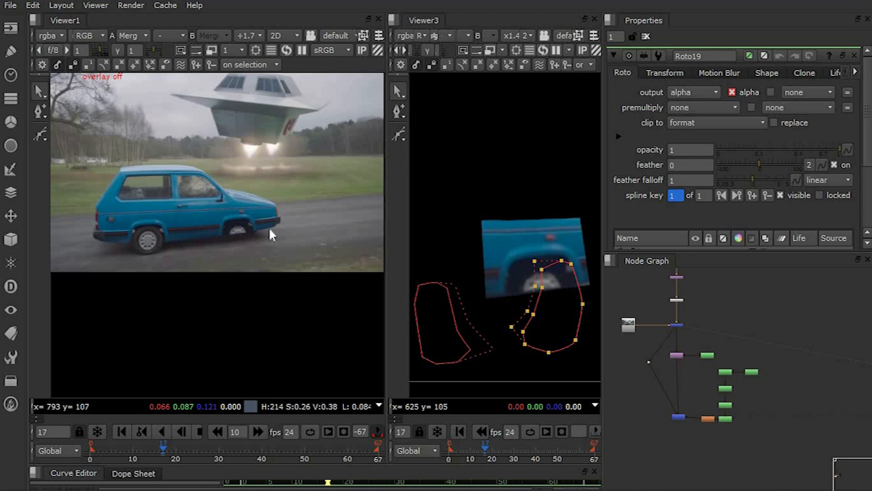
Compare the Keymix and merge outputs in Viewer1 and examine the shadow beneath the car's front wheel.
key("2")
key("1")
key("2")
key("1")
scroll(224, 243, "up", 8)
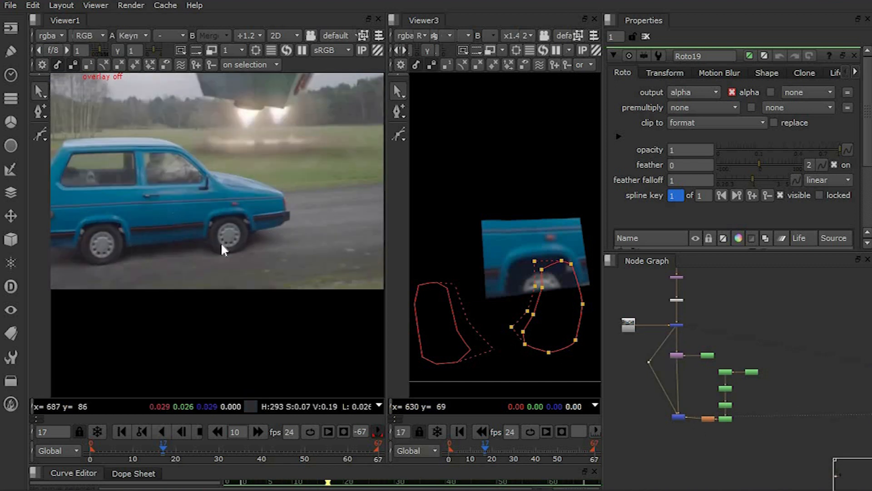
scroll(206, 258, "down", 8)
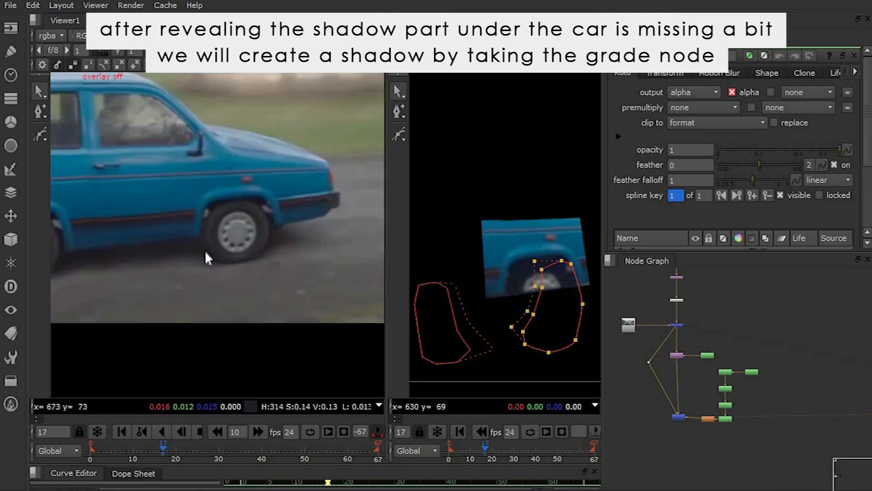
Copy the shadow Grade and its three mask Rotos from the finished node tree.
scroll(734, 378, "down", 4)
middle_click_drag(849, 397, 744, 401)
scroll(744, 401, "up", 3)
middle_click_drag(817, 377, 729, 375)
left_click_drag(823, 379, 854, 383)
scroll(701, 368, "up", 3)
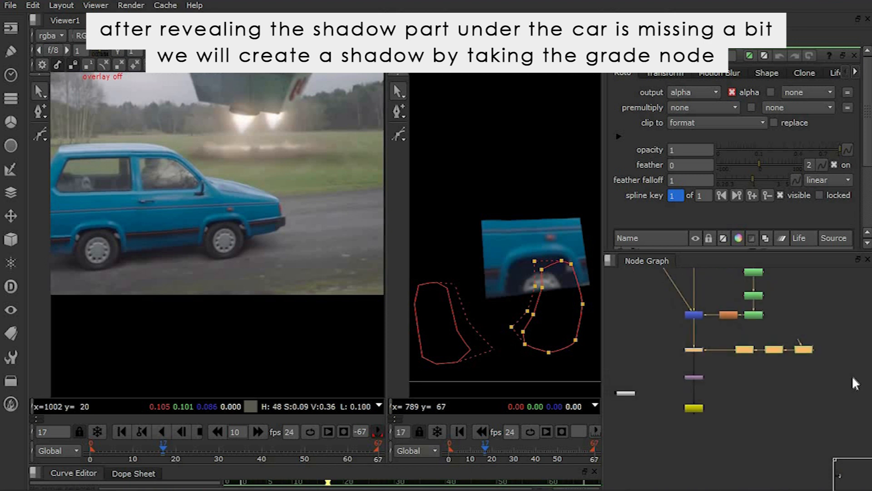
Paste the copied Grade and its three Rotos below the new Keymix and connect the Grade to the Keymix output.
scroll(850, 380, "down", 3)
middle_click_drag(699, 420, 824, 415)
middle_click_drag(645, 341, 721, 363)
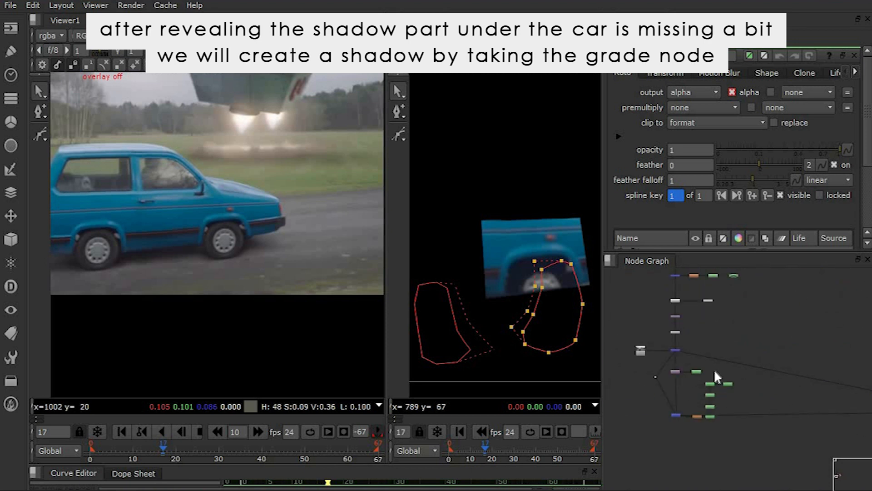
middle_click_drag(697, 457, 716, 423)
scroll(716, 423, "up", 2)
key("ctrl+v")
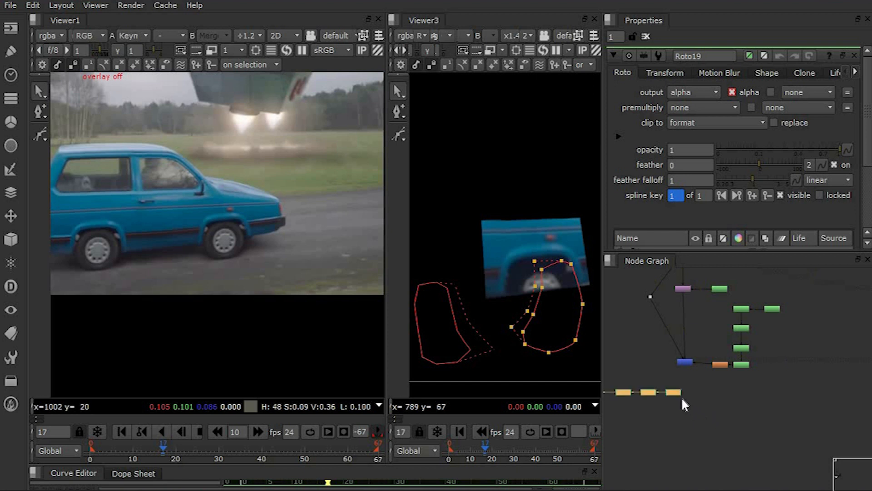
scroll(686, 397, "up", 2)
left_click_drag(687, 335, 688, 336)
middle_click_drag(708, 374, 700, 361)
Load the Grade and the Keymix as the two comparison inputs of Viewer1.
left_click_drag(636, 391, 696, 440)
key("1")
left_click(696, 439)
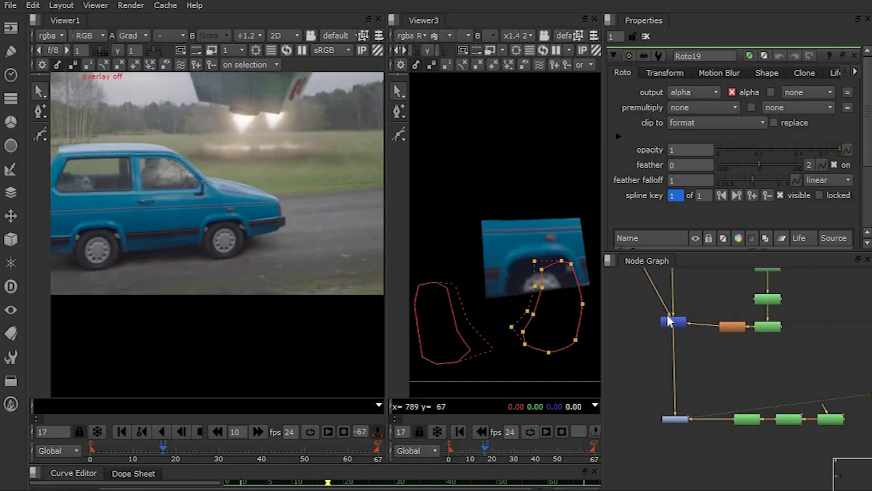
key("2")
left_click_drag(636, 402, 700, 443)
key("1")
left_click(716, 466)
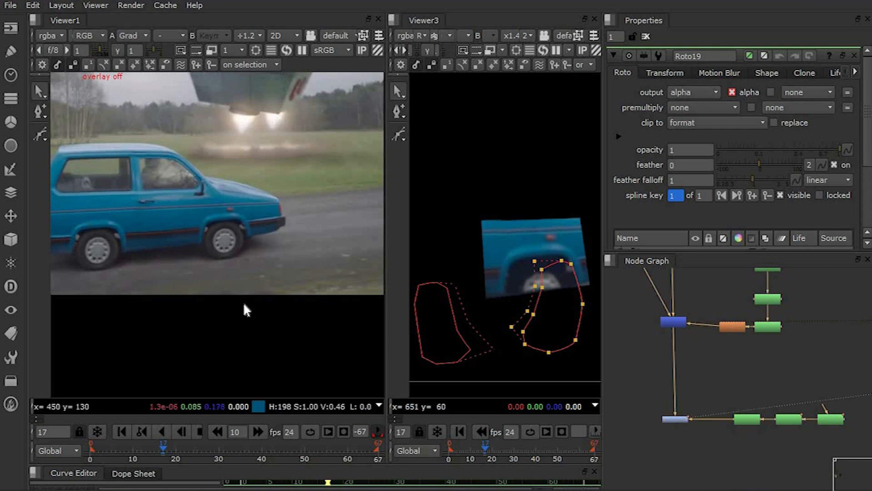
Compare the shadow around the car's front wheel with and without the Grade in Viewer1.
scroll(93, 225, "up", 5)
middle_click_drag(302, 327, 230, 325)
left_click_drag(129, 244, 249, 322)
key("2")
key("1")
left_click_drag(111, 220, 175, 284)
left_click_drag(323, 280, 250, 200)
key("2")
left_click_drag(125, 210, 255, 335)
key("1")
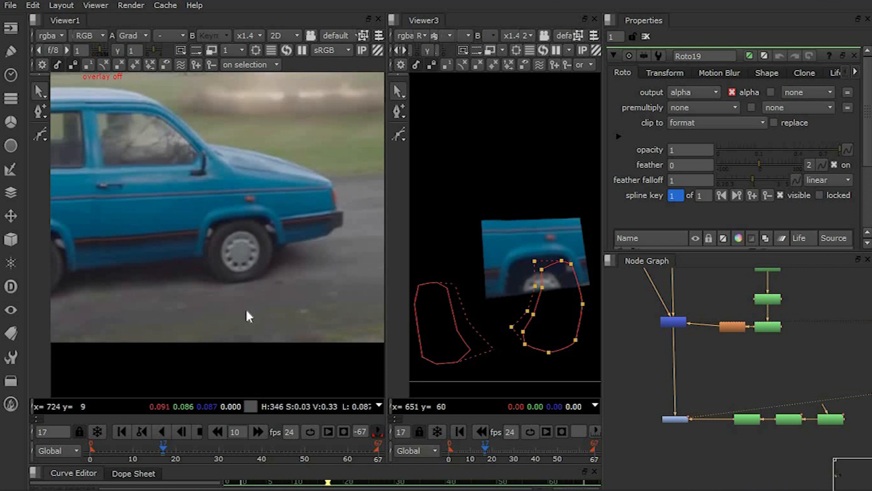
Open the three Rotos masking the Grade and inspect their shadow shapes beneath the car.
left_click(747, 420)
right_click(275, 257)
left_click(295, 248)
scroll(137, 259, "up", 1)
middle_click_drag(137, 259, 173, 255)
left_click_drag(130, 227, 299, 340)
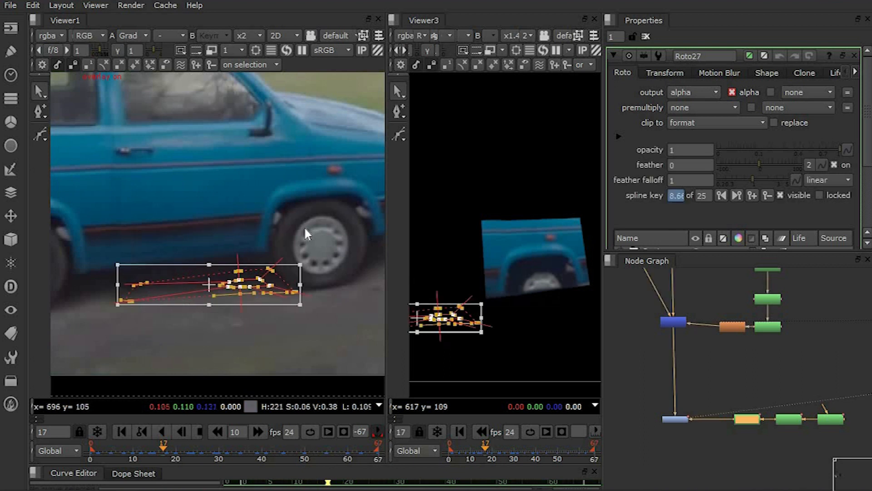
left_click(309, 230)
scroll(308, 230, "down", 1)
middle_click_drag(323, 228, 235, 253)
double_click(785, 422)
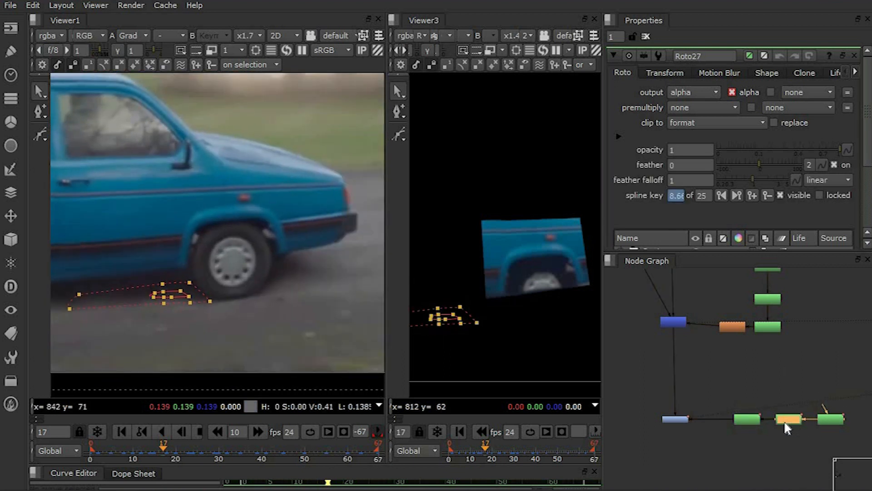
double_click(830, 420)
Compare the Grade output with the original plate from the Read node.
left_click_drag(640, 389, 709, 450)
key("1")
scroll(233, 231, "down", 8)
left_click_drag(656, 394, 709, 453)
scroll(712, 378, "down", 4)
middle_click_drag(706, 341, 710, 381)
left_click(645, 300)
key("1")
left_click(700, 411)
left_click_drag(649, 404, 729, 467)
left_click_drag(647, 411, 706, 468)
key("1")
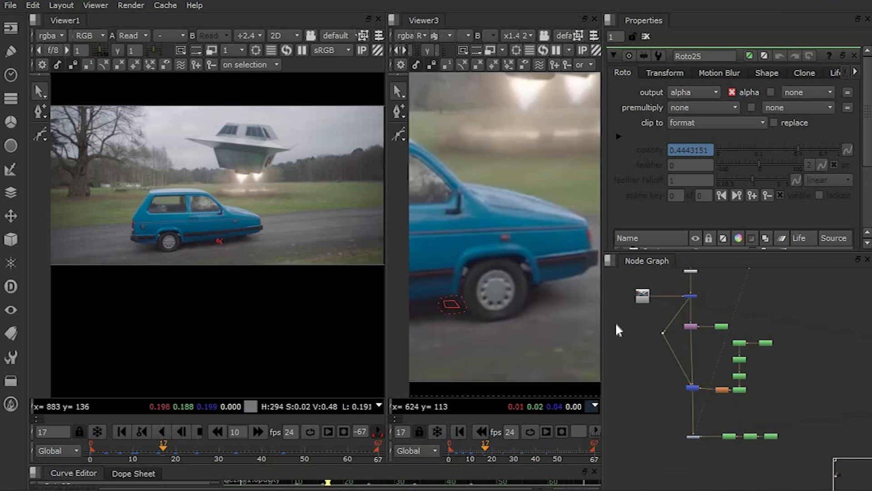
Widen Viewer1 and show the Grade output in it with the overlay off.
left_click_drag(386, 265, 552, 265)
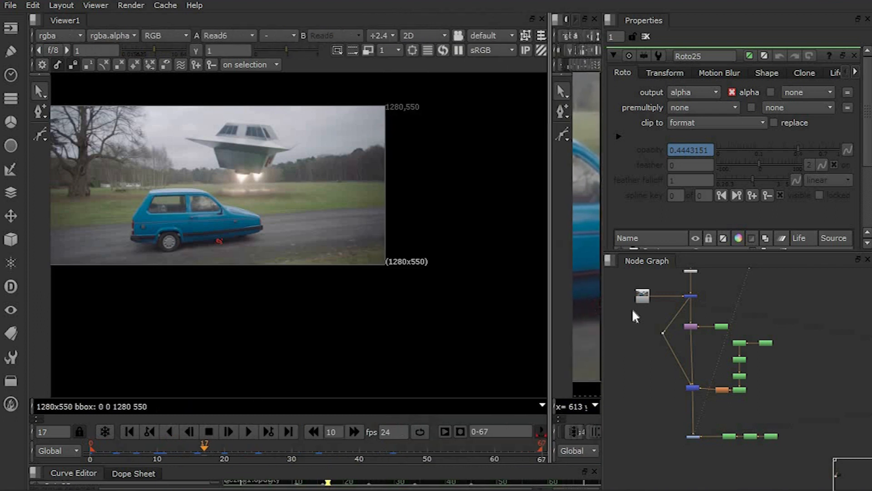
left_click_drag(664, 414, 725, 467)
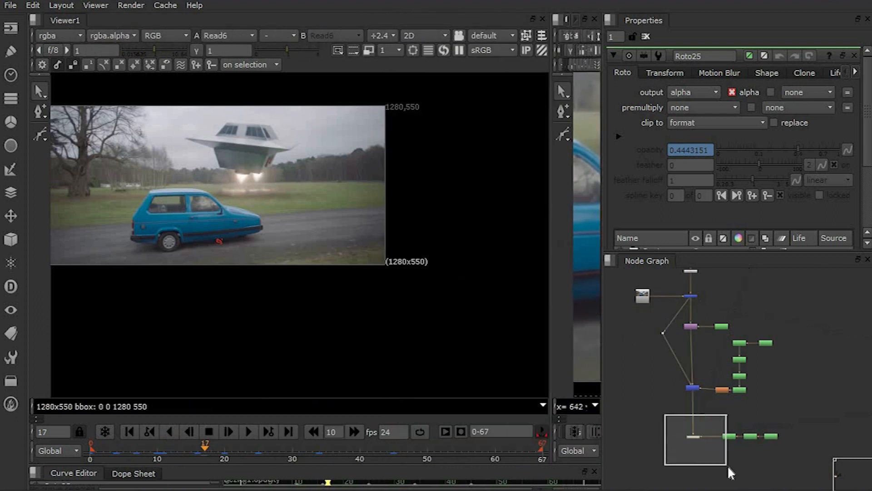
key("1")
right_click(280, 204)
left_click(290, 200)
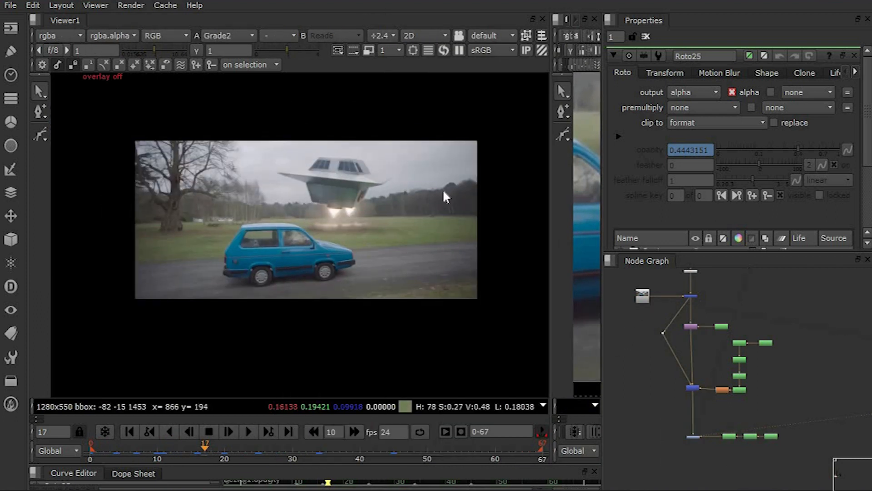
Open the original plate's Read node and compare the plate with the Grade output at frame 51.
double_click(642, 296)
scroll(356, 269, "up", 2)
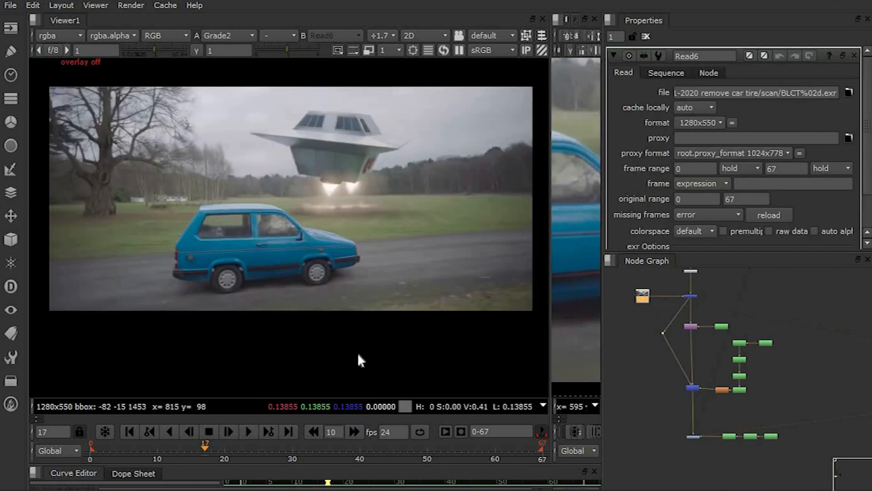
left_click(434, 450)
key("1")
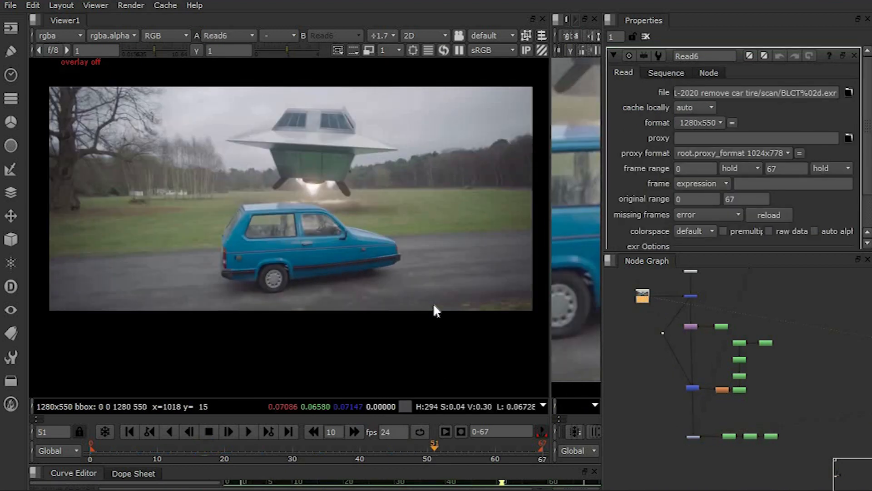
key("2")
Maximize Viewer1, play back the finished wheel composite, and restore the workspace layout.
key("space")
middle_click_drag(485, 306, 501, 299)
left_click(397, 456)
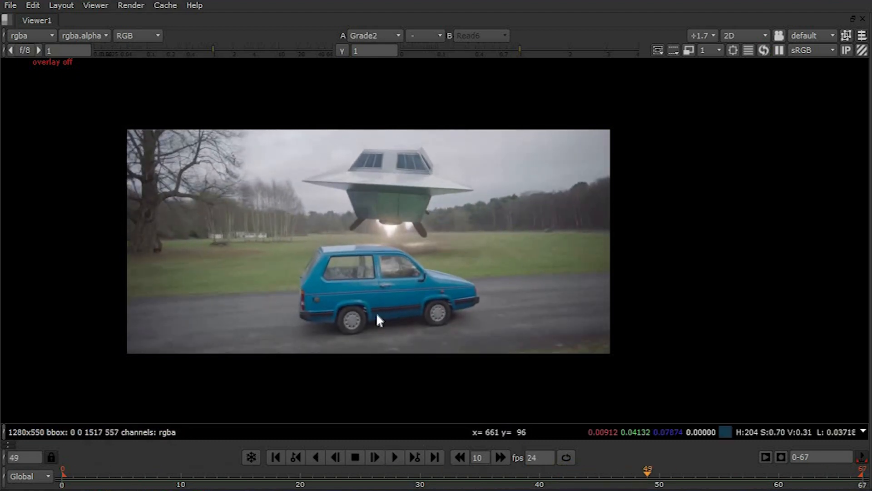
key("space")
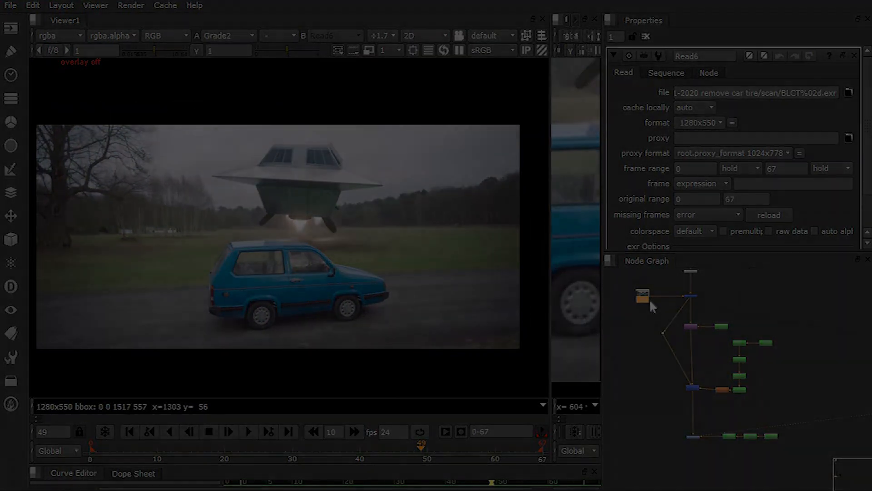